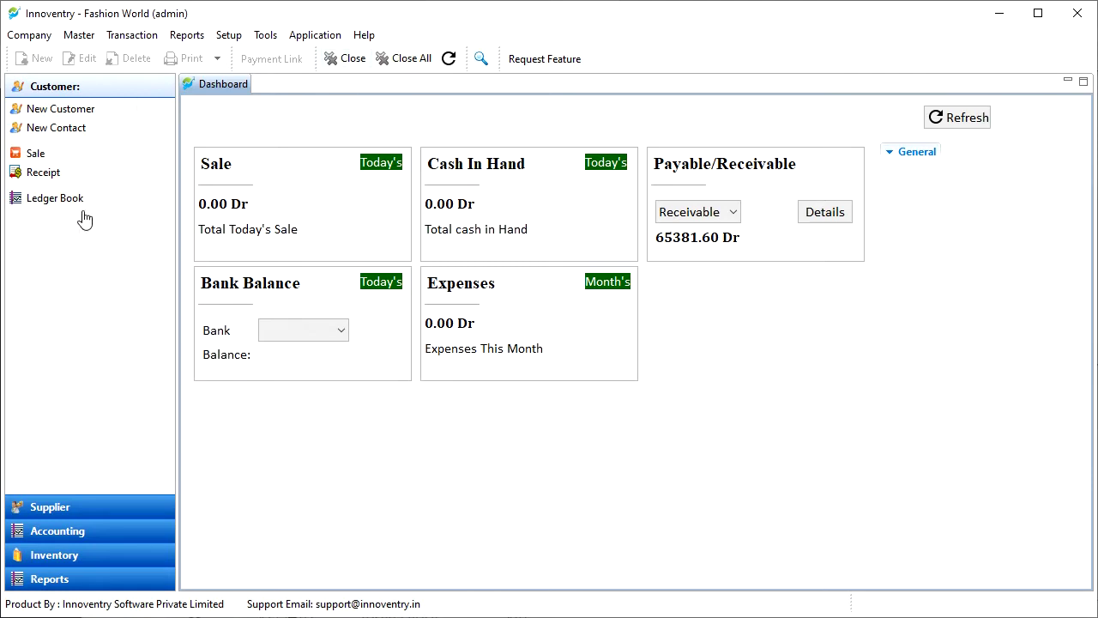
# Open the Ledger Book report from the customer shortcuts and again from the reports list, closing it each time.
pyautogui.click(56, 92)
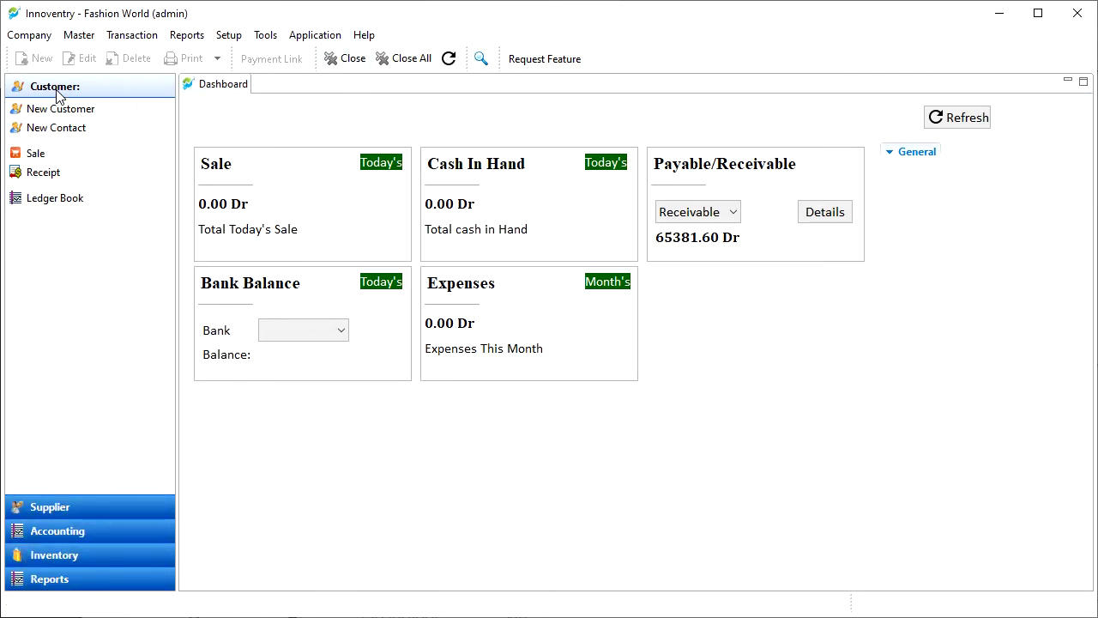
pyautogui.click(47, 203)
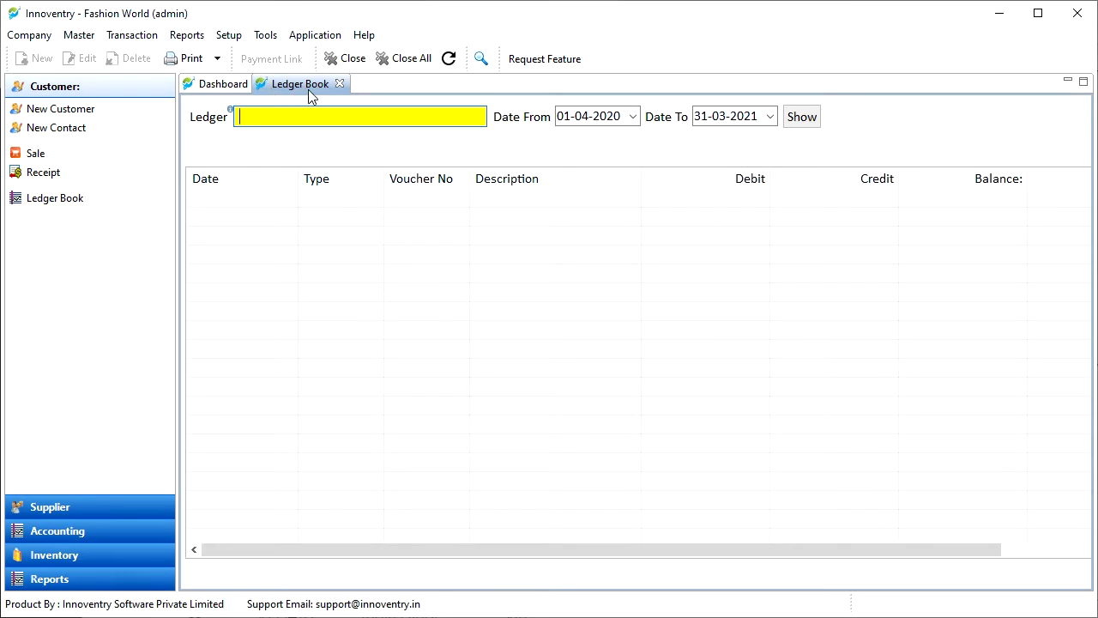
pyautogui.click(340, 85)
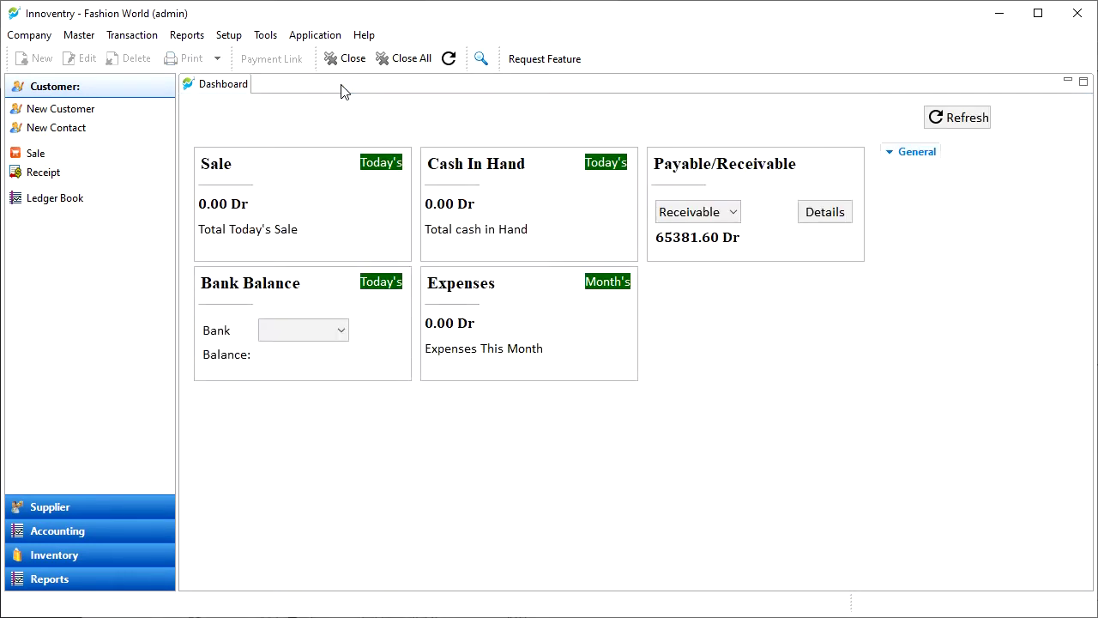
pyautogui.click(194, 40)
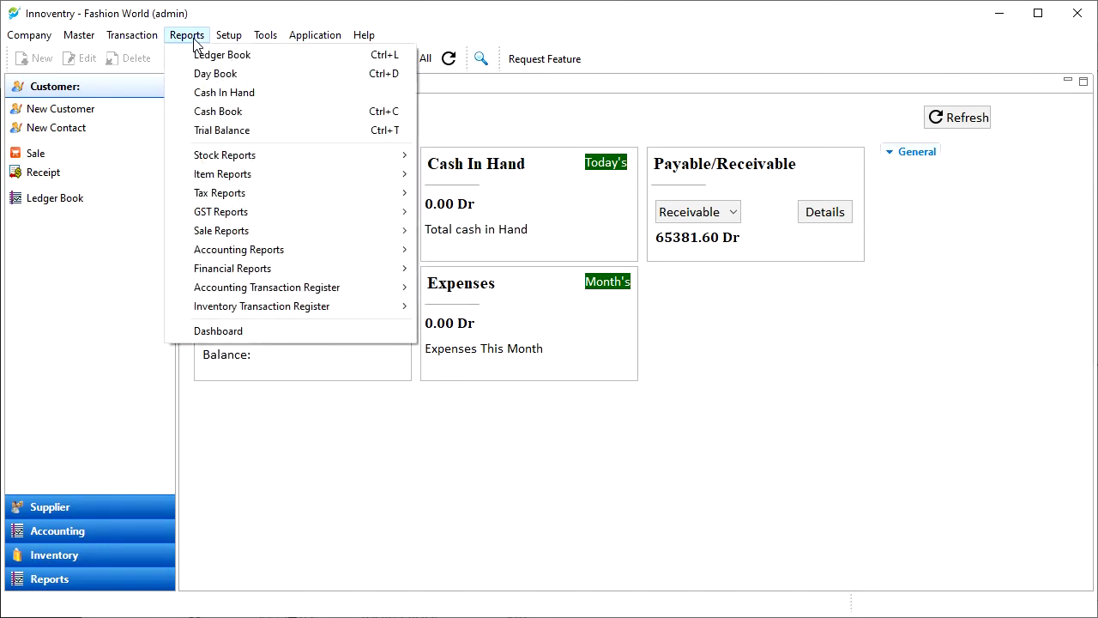
pyautogui.click(268, 60)
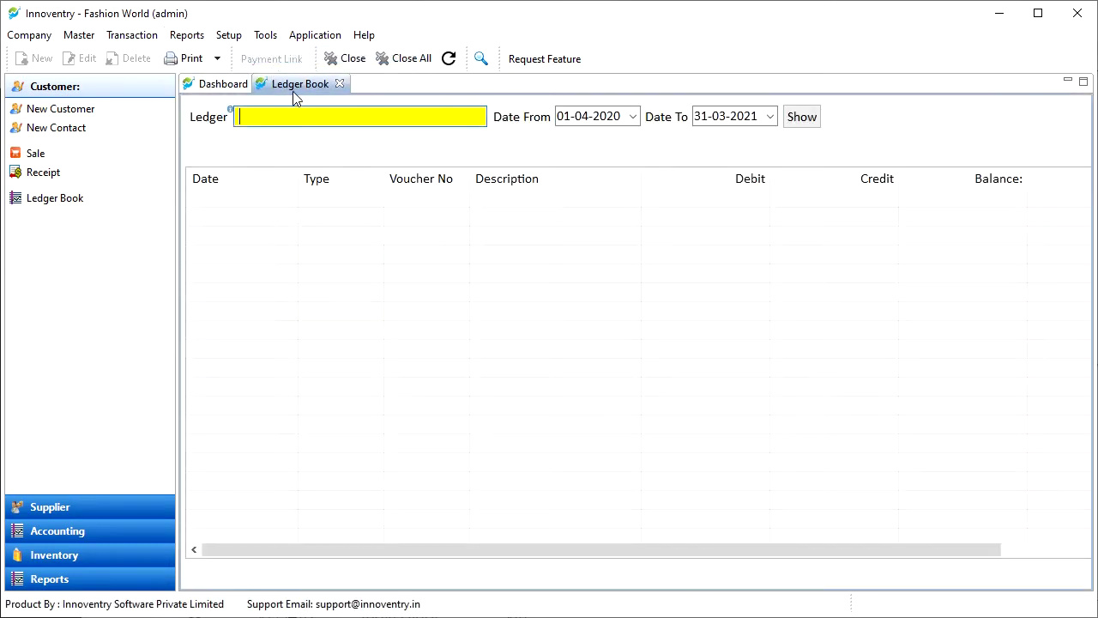
pyautogui.click(339, 84)
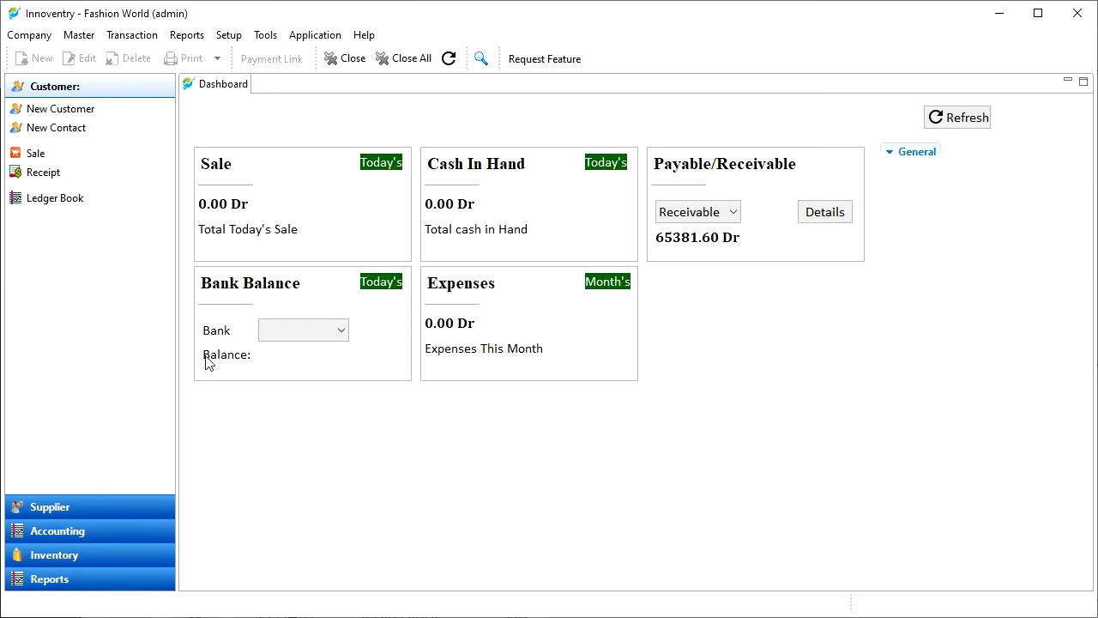
# Open the Ledger Book report and select the customer's ledger by name.
pyautogui.hotkey('ctrl', 'l')
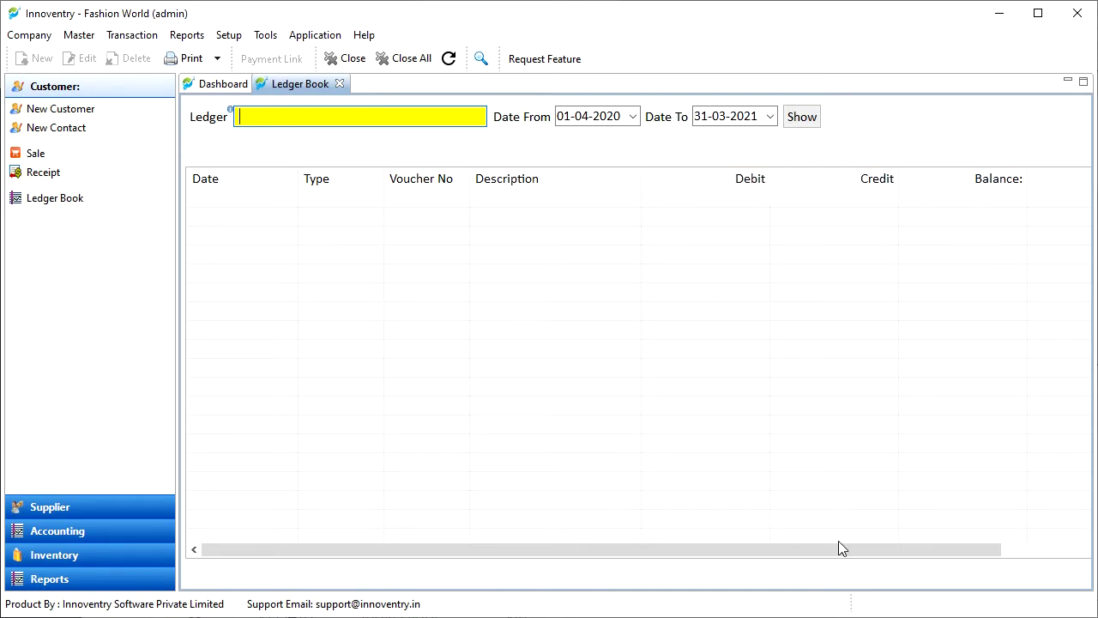
pyautogui.moveTo(848, 548); pyautogui.dragTo(678, 571)
pyautogui.write('sa')
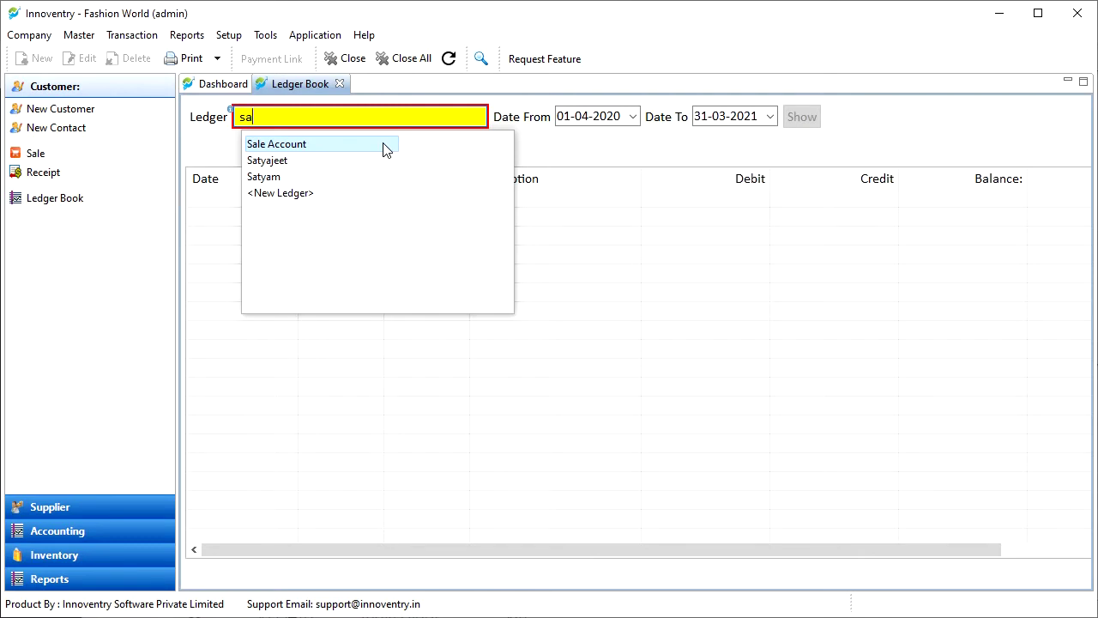
pyautogui.press('Down')
pyautogui.press('Down')
pyautogui.press('Return')
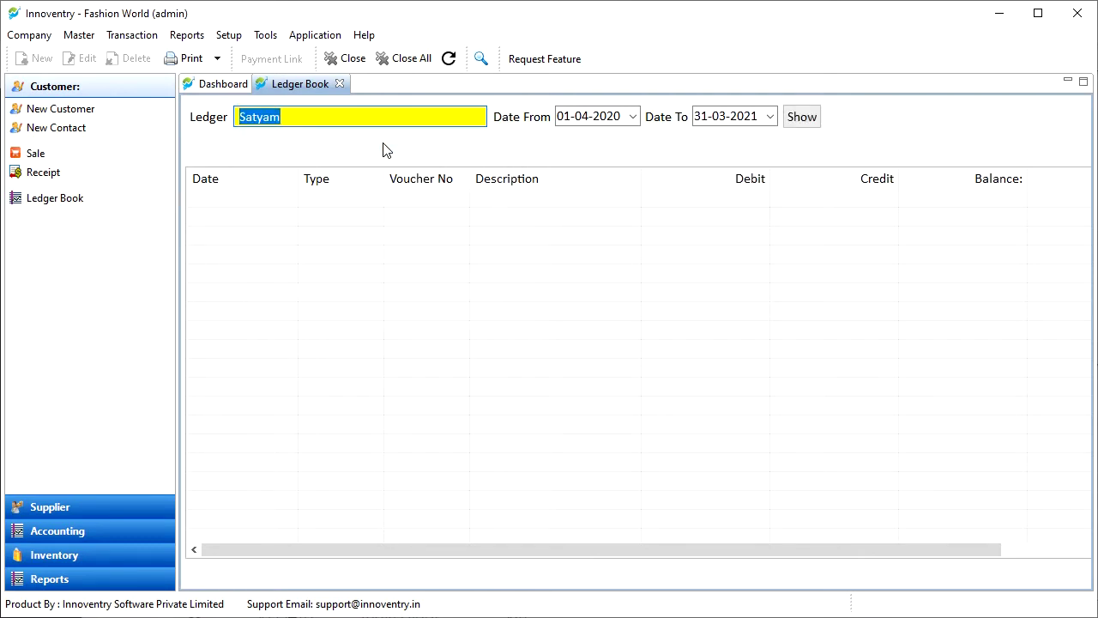
# Set the period from 01-04-2020 to 31-03-2021 and show the customer's ledger entries.
pyautogui.click(632, 117)
pyautogui.click(626, 175)
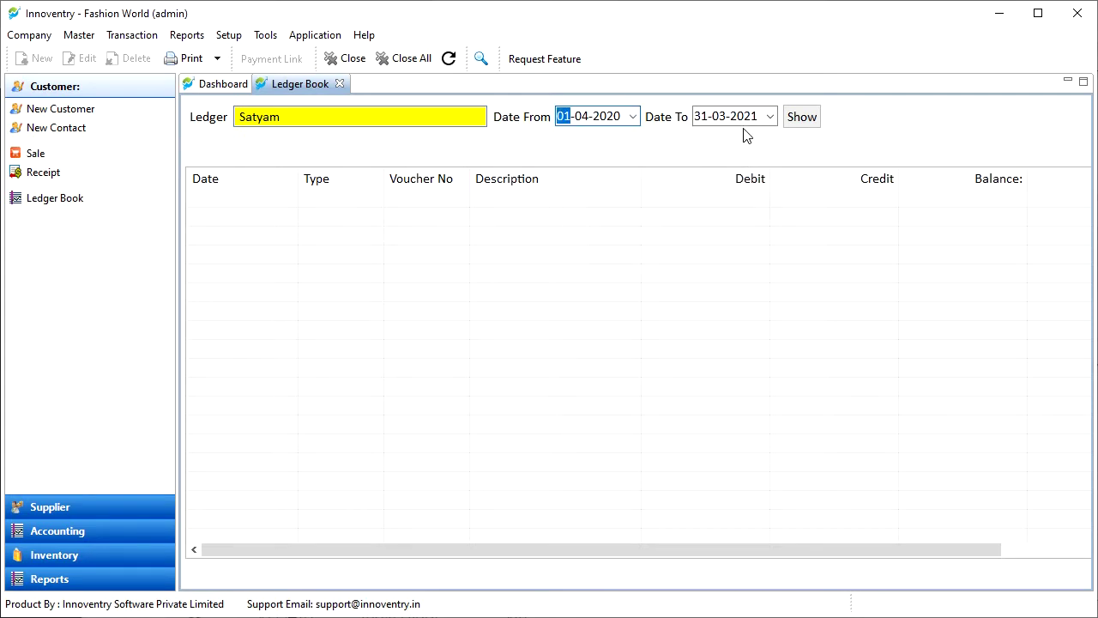
pyautogui.click(770, 118)
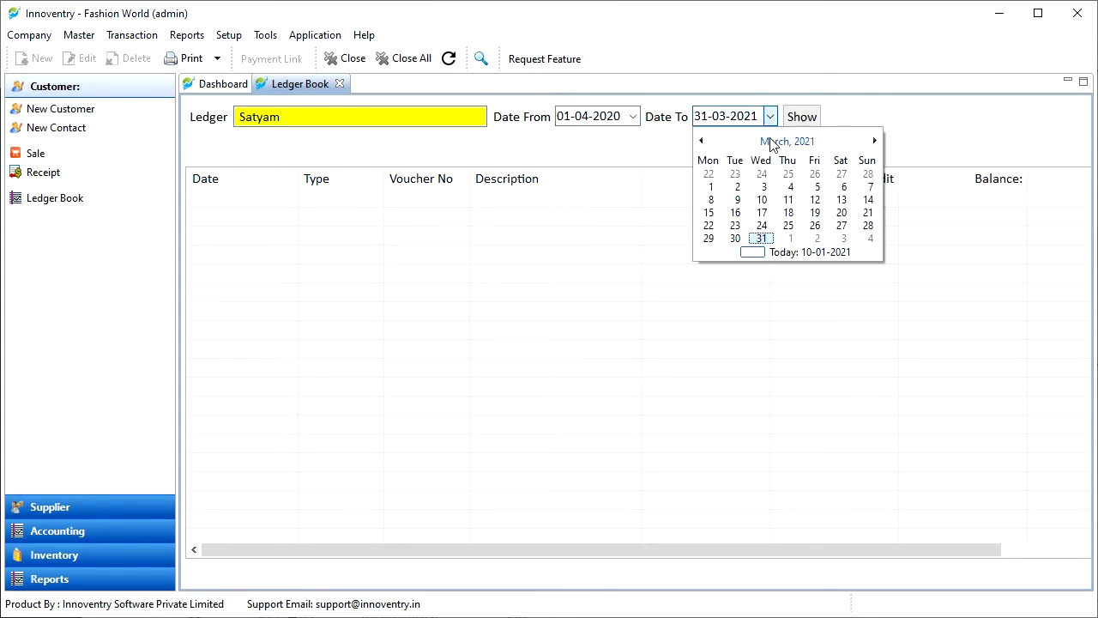
pyautogui.click(767, 237)
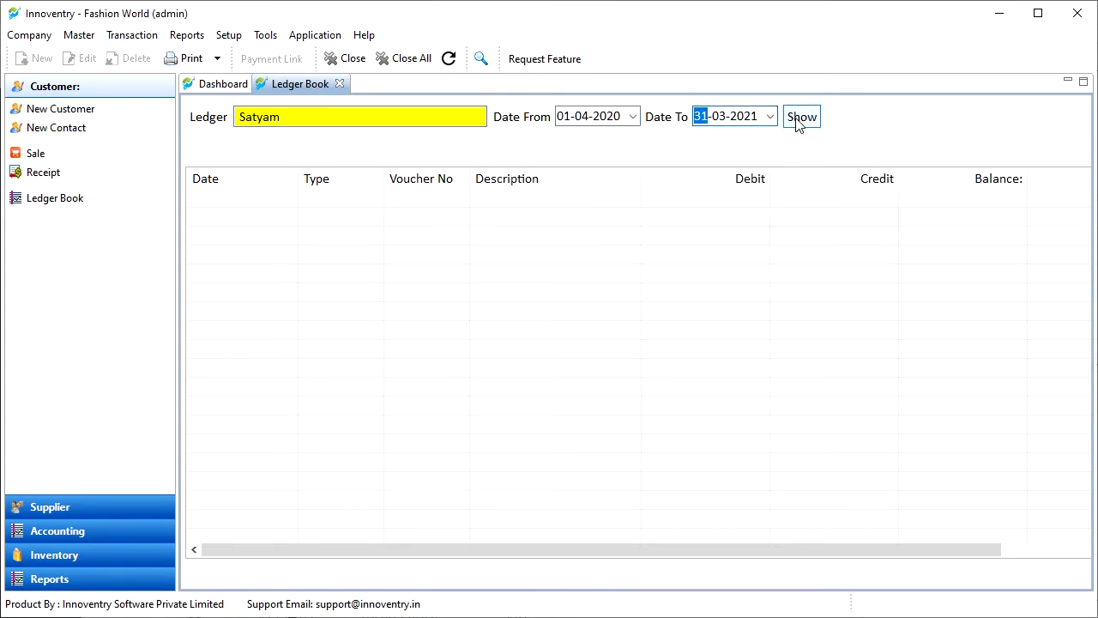
pyautogui.click(798, 122)
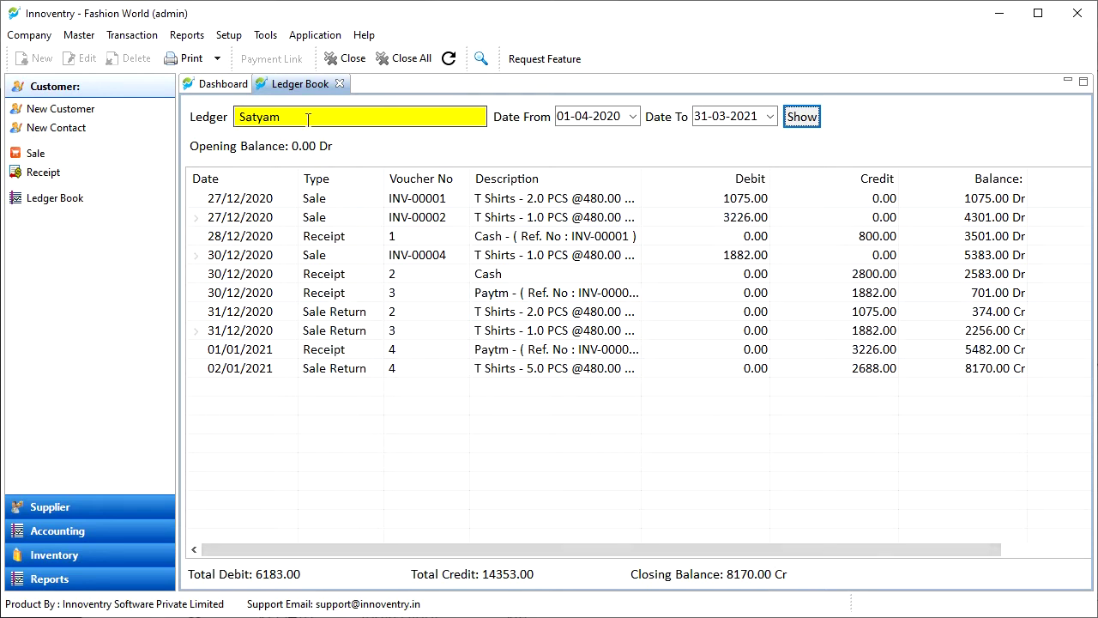
# Switch the report to the Paytm ledger and show its entries for the same period.
pyautogui.moveTo(336, 113); pyautogui.dragTo(238, 120)
pyautogui.write('p')
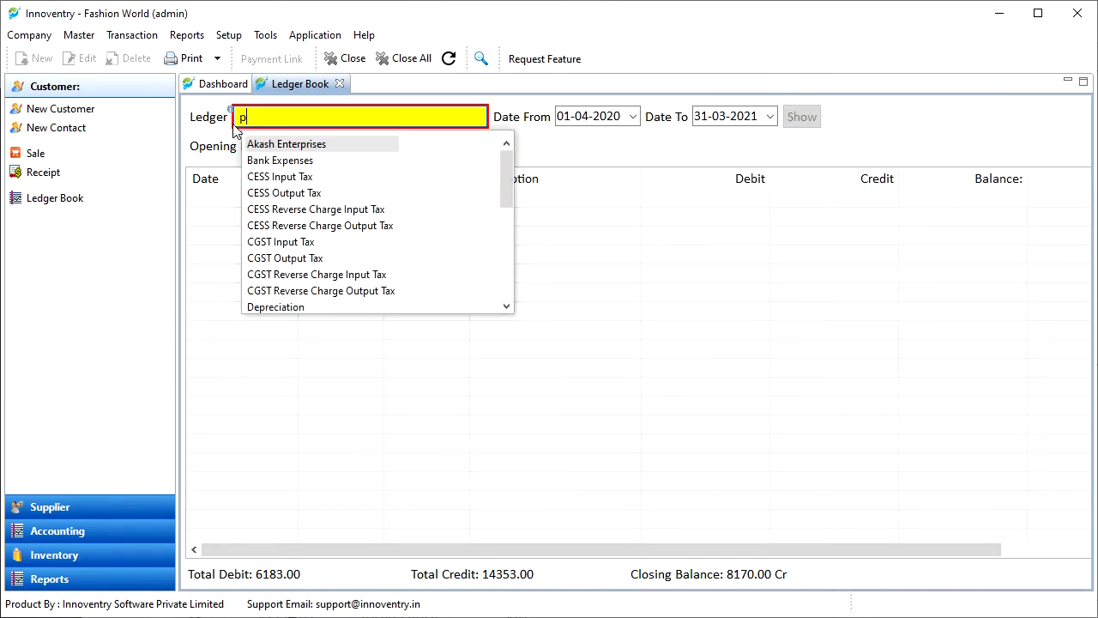
pyautogui.write('ay')
pyautogui.press('Down')
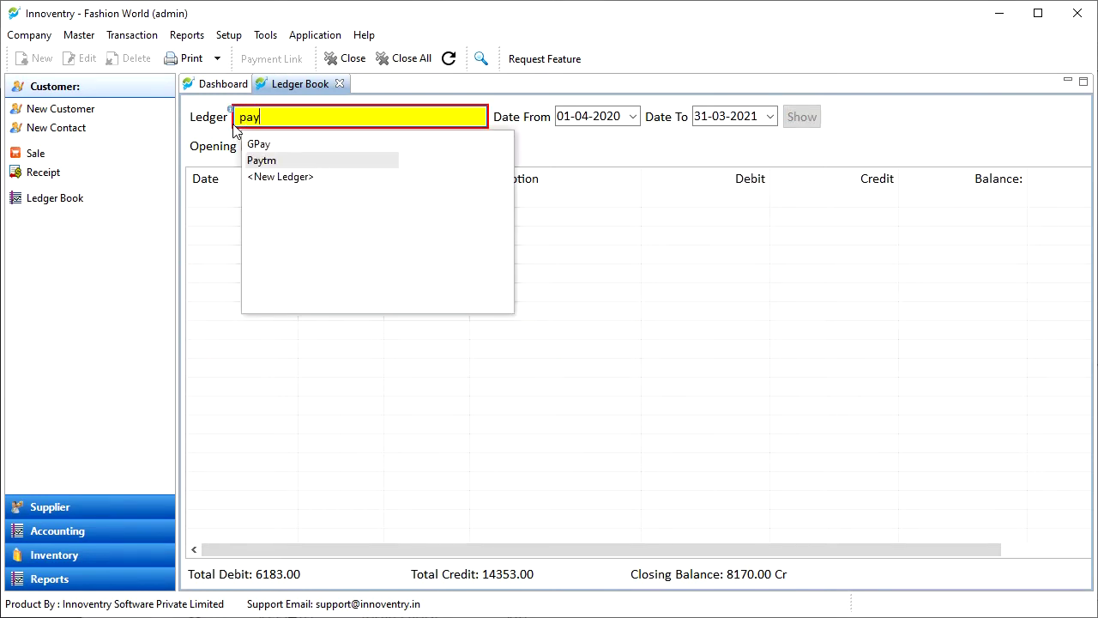
pyautogui.press('Return')
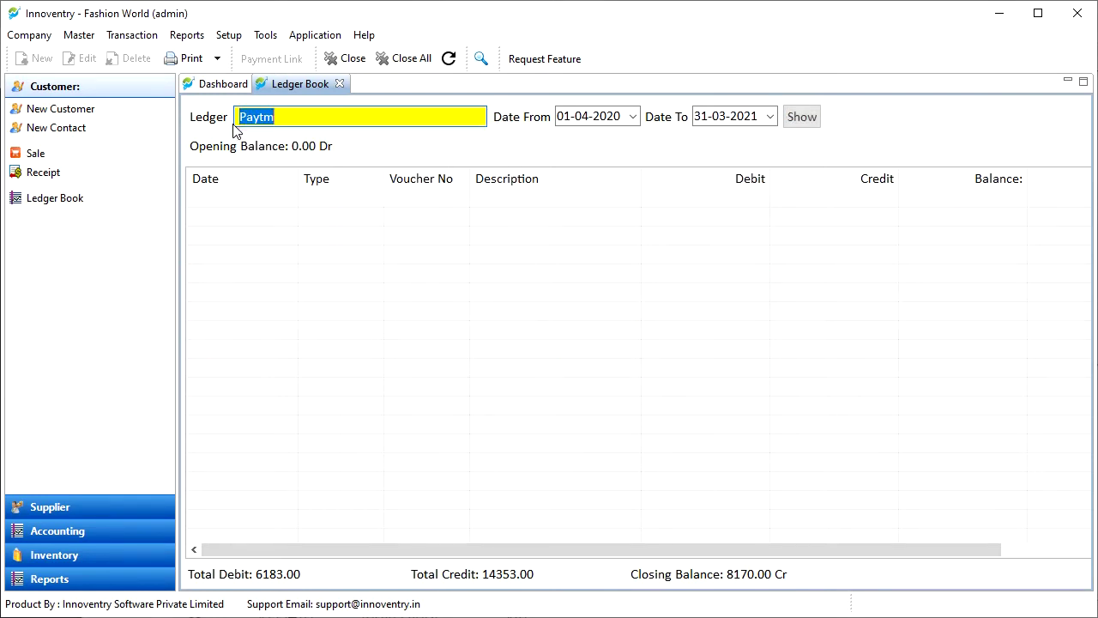
pyautogui.click(801, 118)
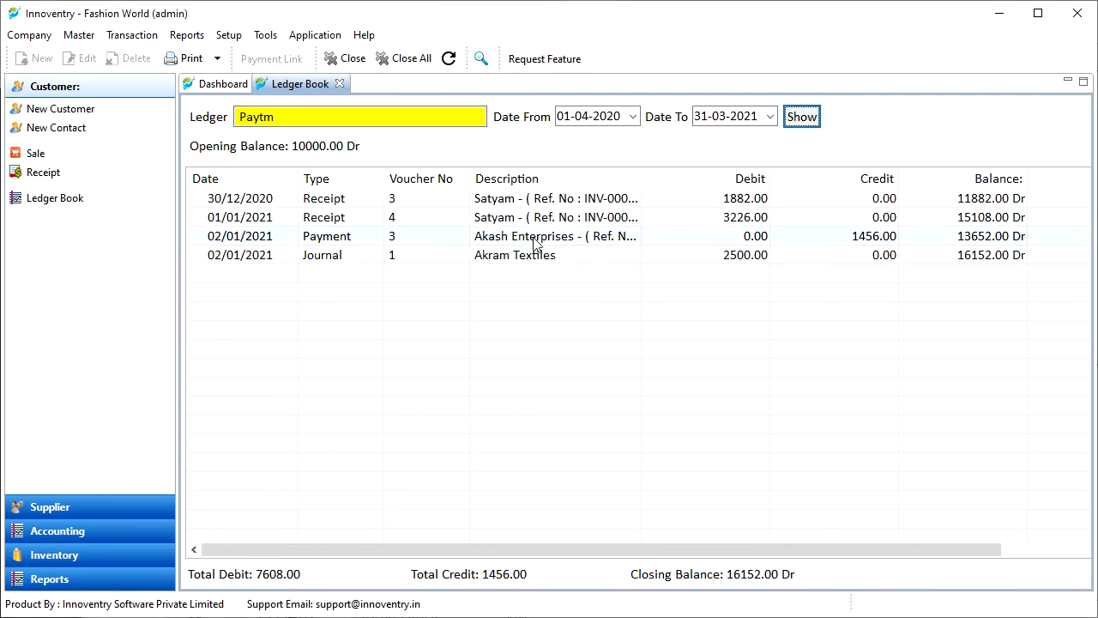
# Replace the Paytm ledger with the customer's ledger and show its transactions again.
pyautogui.click(293, 120)
pyautogui.click(292, 120)
pyautogui.moveTo(287, 120); pyautogui.dragTo(234, 119)
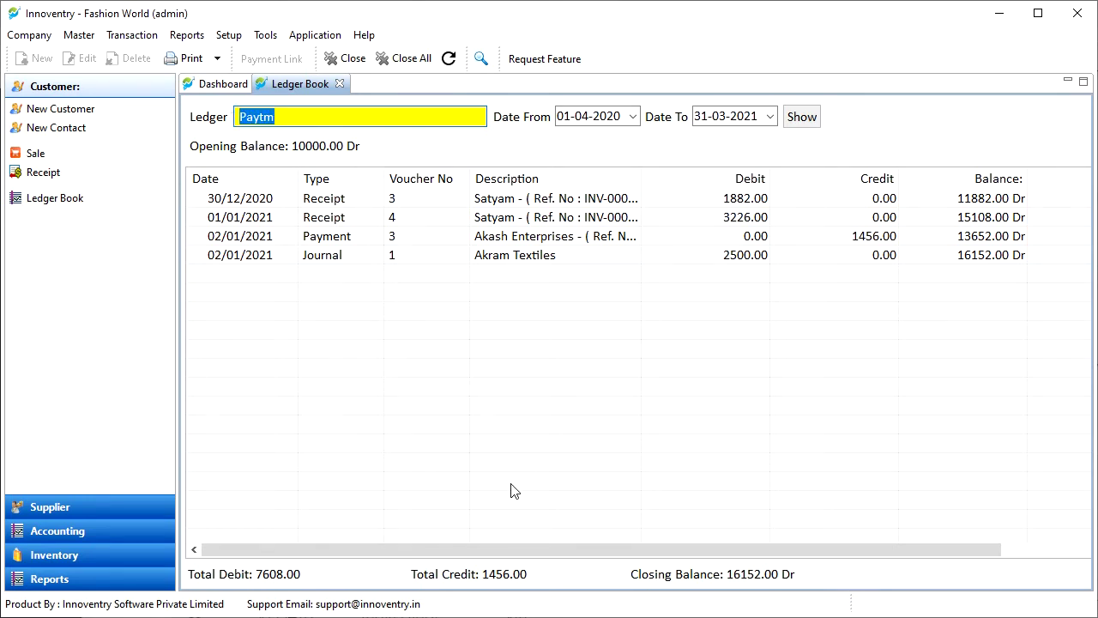
pyautogui.write('Saty')
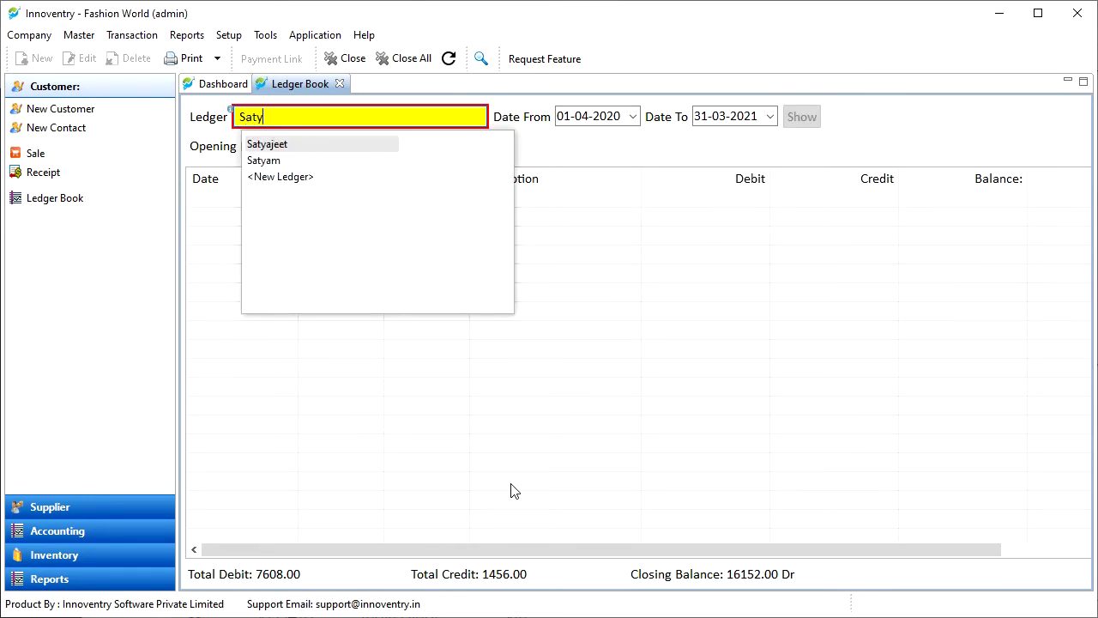
pyautogui.press('Down')
pyautogui.press('Return')
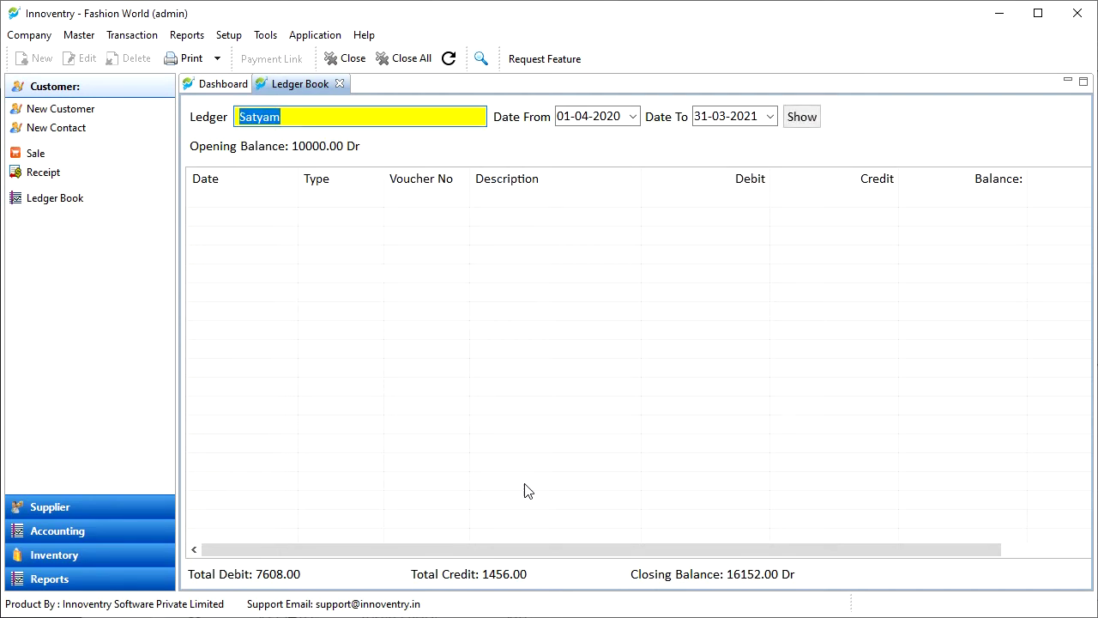
pyautogui.click(798, 120)
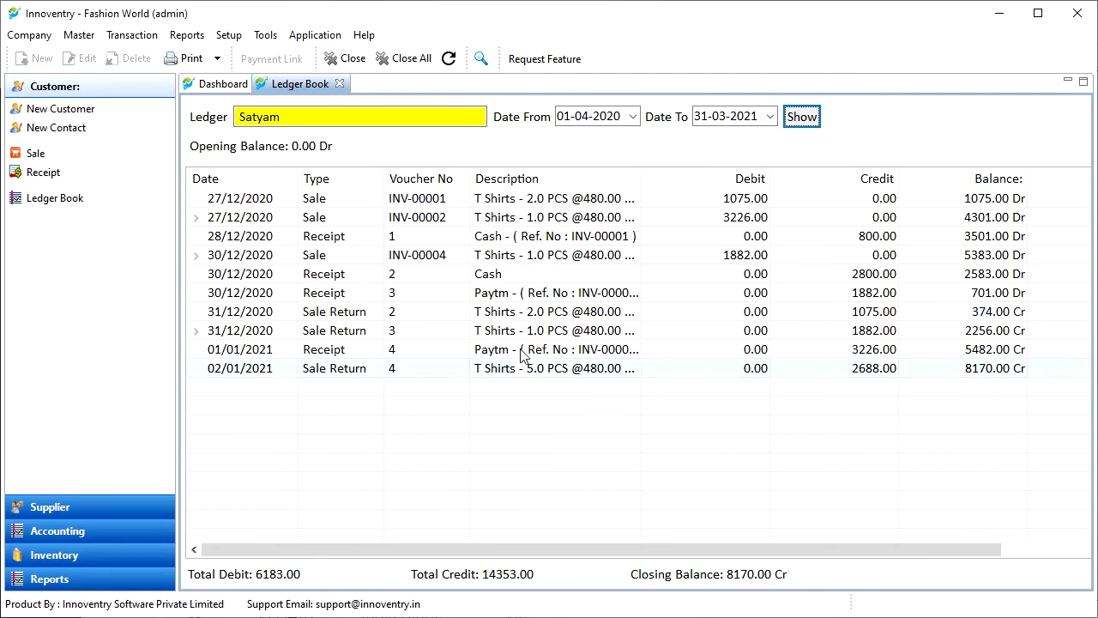
# Open the ledger's first sale entry for editing and close it, and start deleting that entry but dismiss the confirmation.
pyautogui.click(412, 198)
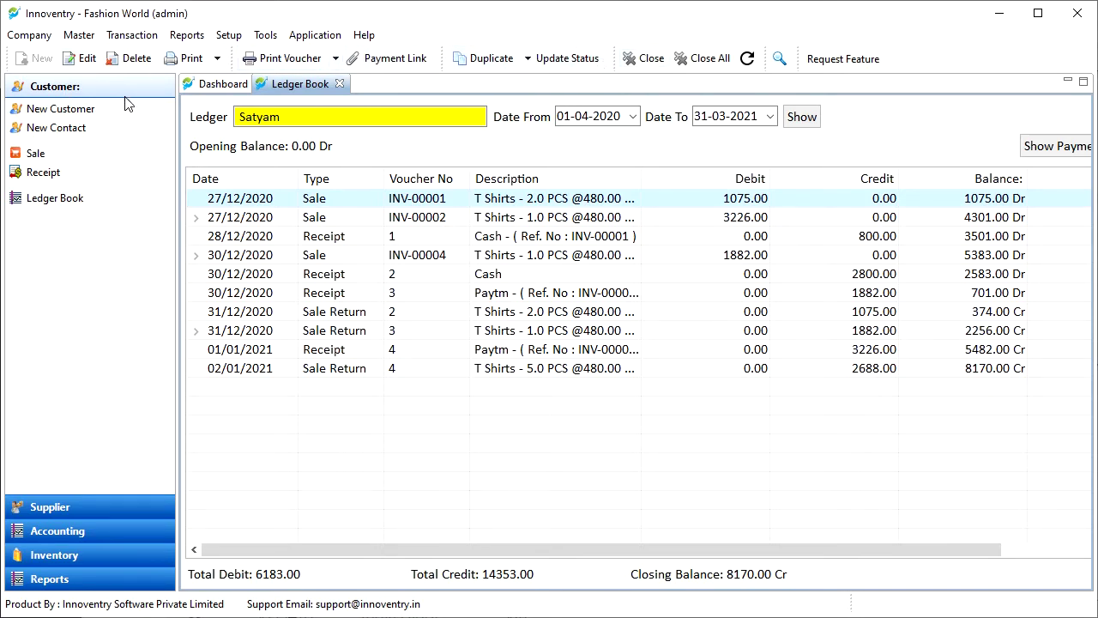
pyautogui.click(81, 60)
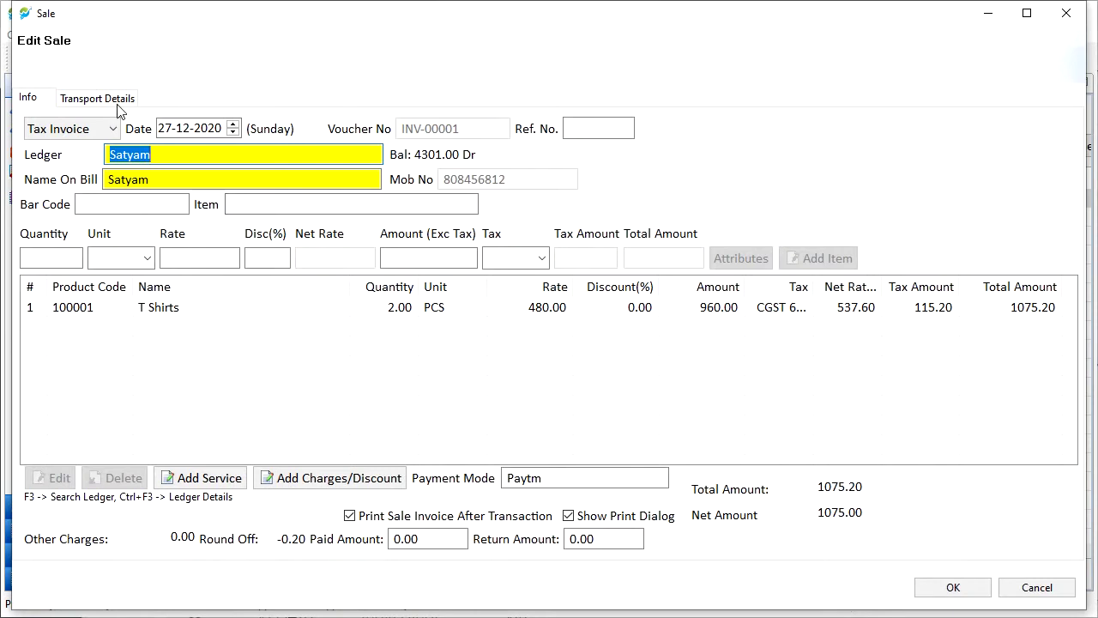
pyautogui.click(986, 592)
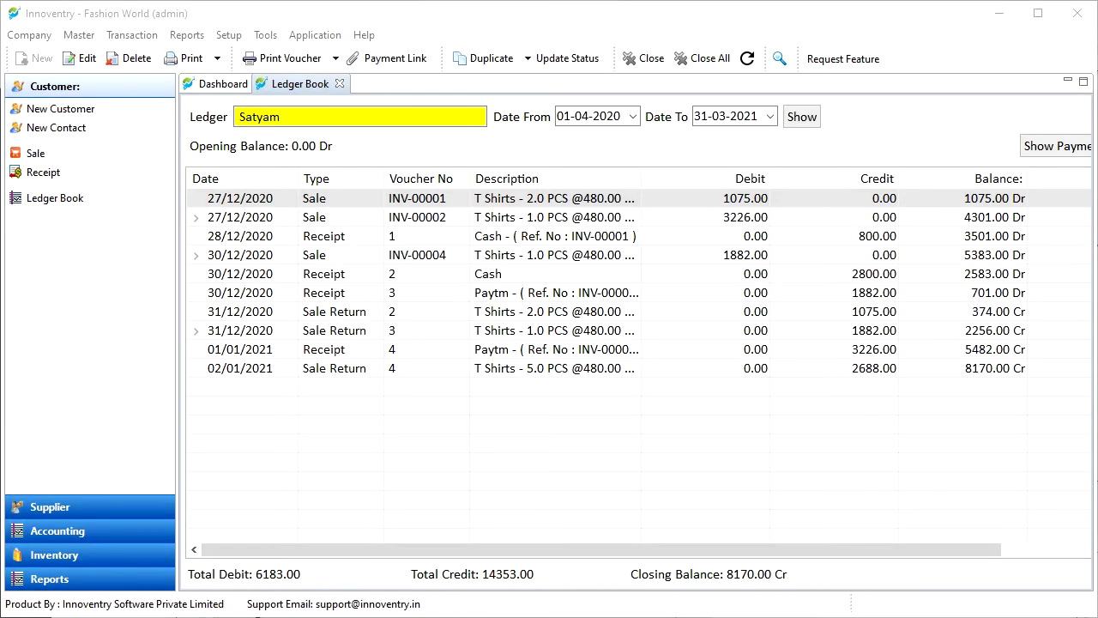
pyautogui.click(137, 57)
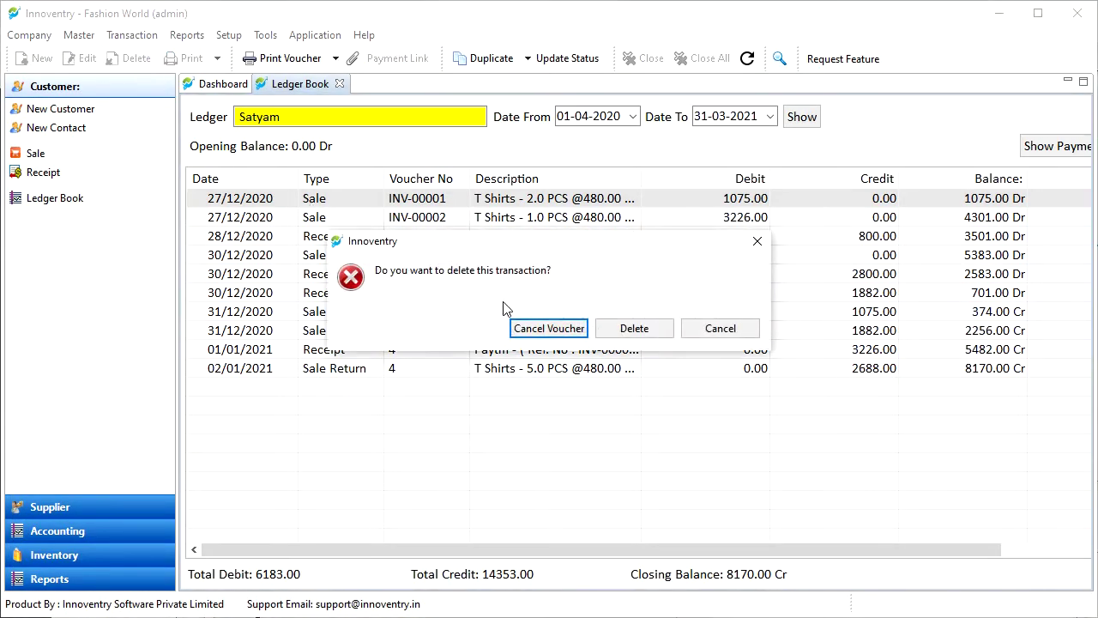
pyautogui.click(750, 241)
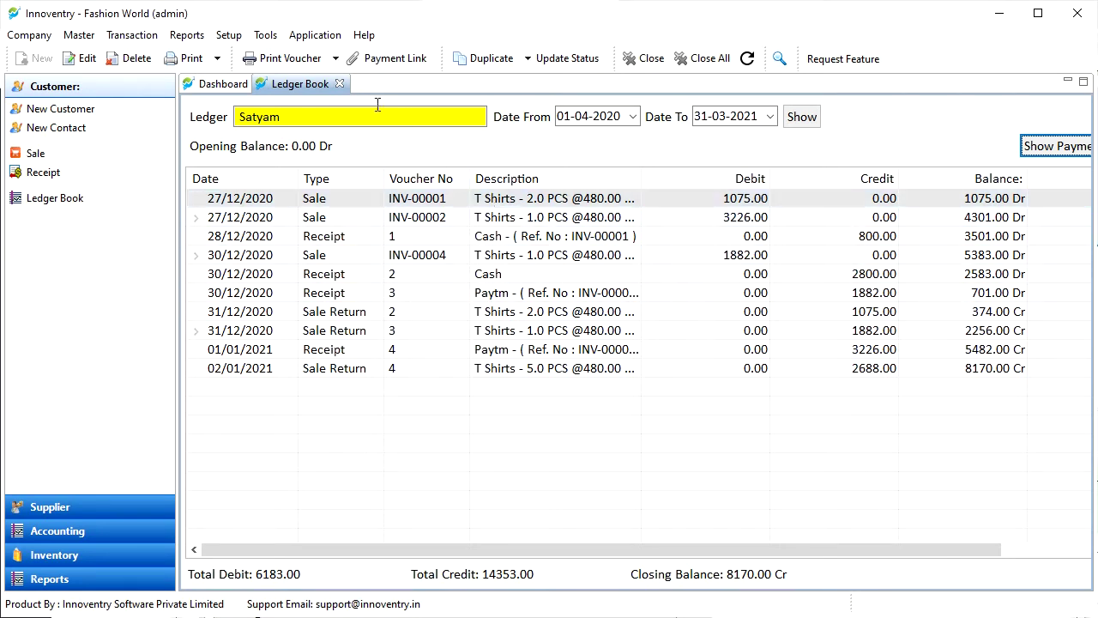
# Preview the printout of the customer's ledger down to the closing balance, and cancel printing.
pyautogui.click(185, 59)
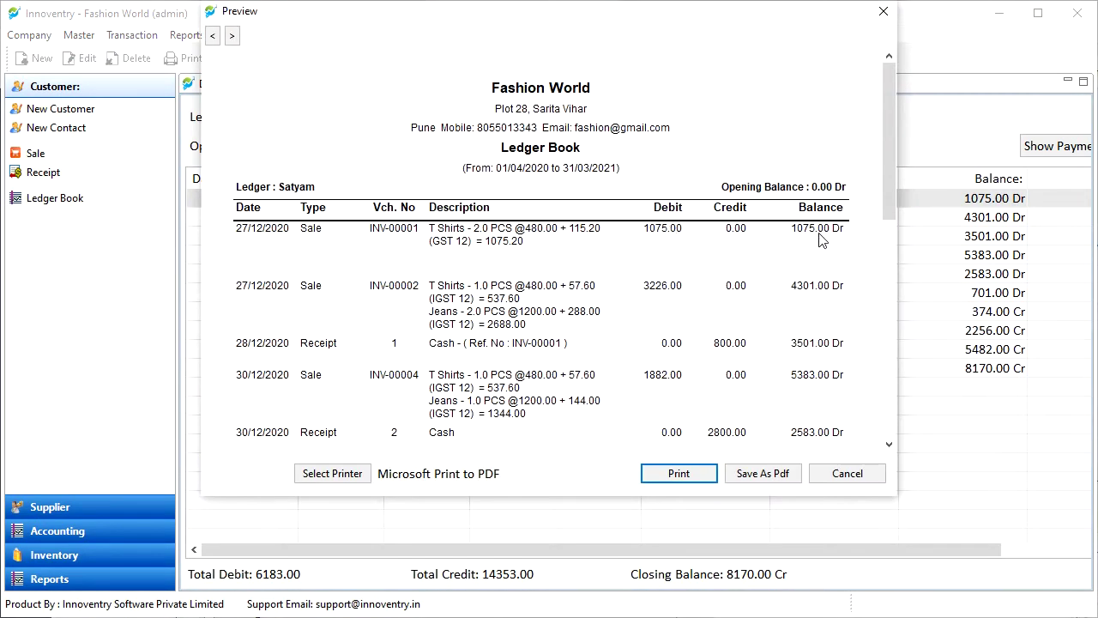
pyautogui.moveTo(887, 177); pyautogui.dragTo(919, 412)
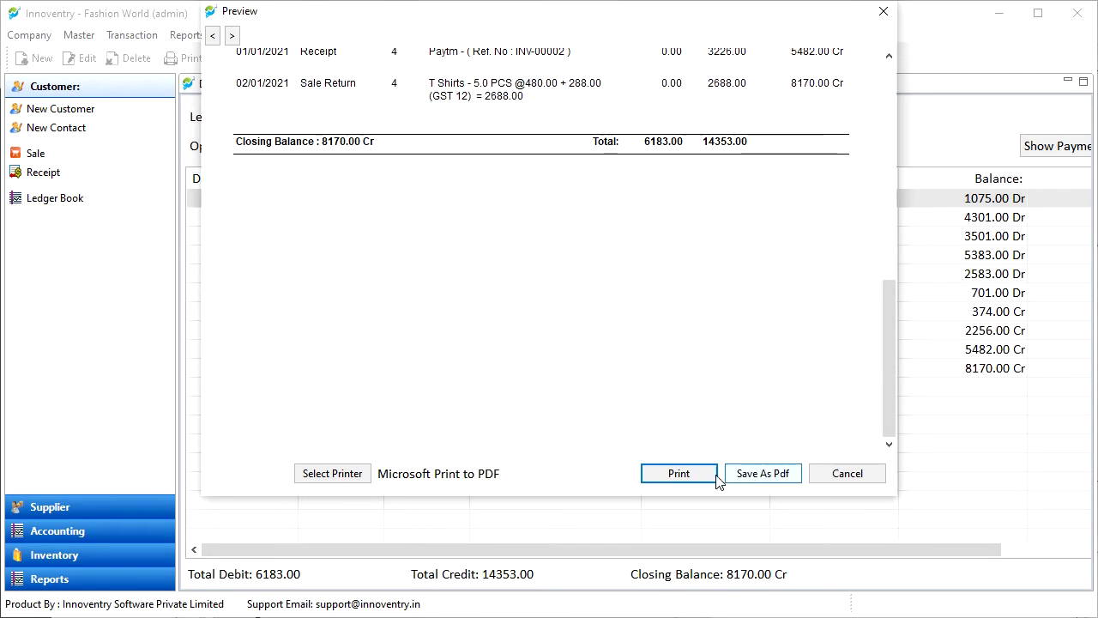
pyautogui.click(836, 474)
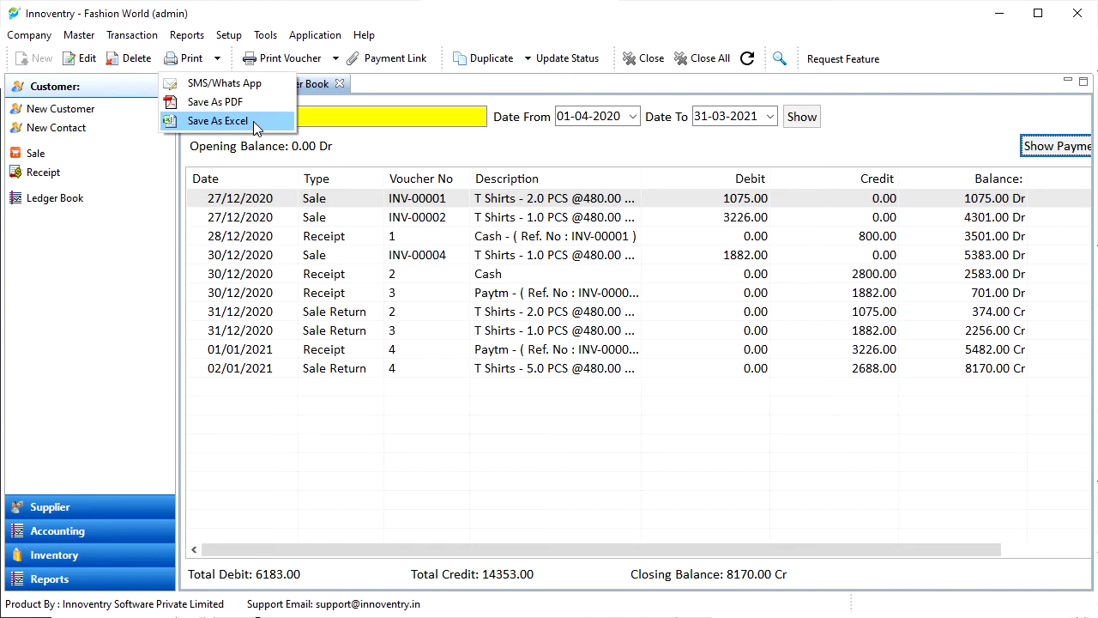
# Select the first sale entry, open its voucher print configuration, and close it without printing.
pyautogui.click(313, 199)
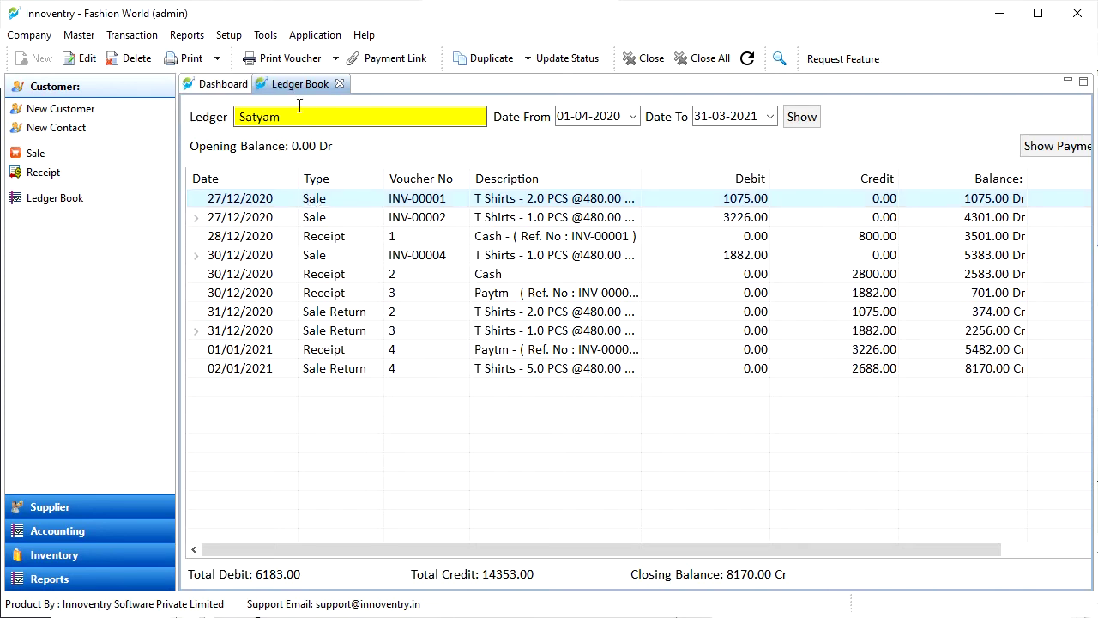
pyautogui.click(292, 60)
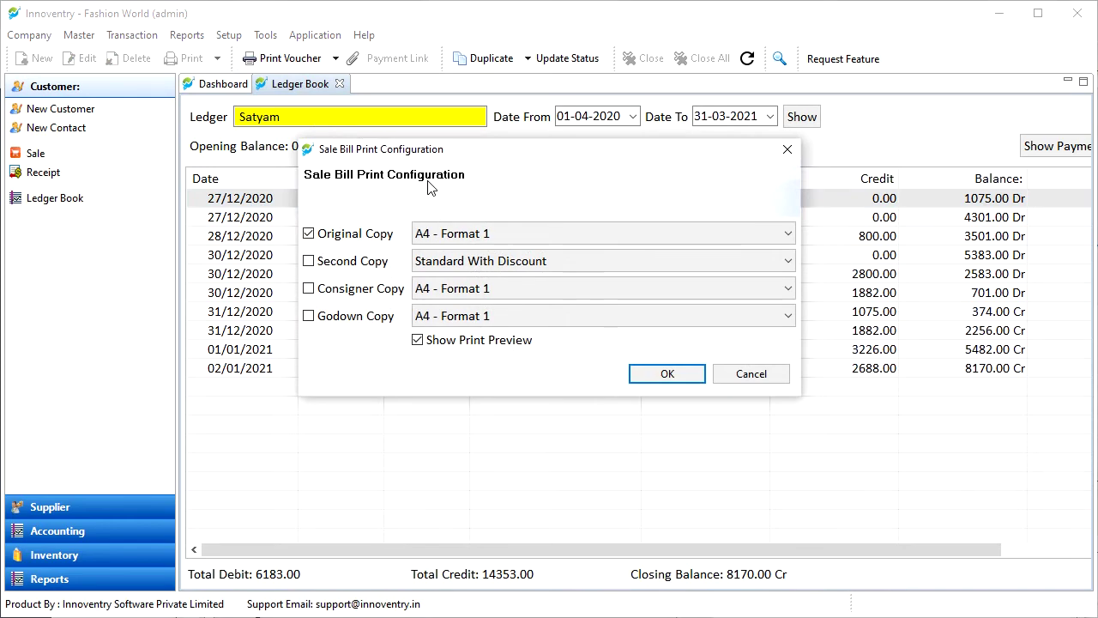
pyautogui.click(785, 152)
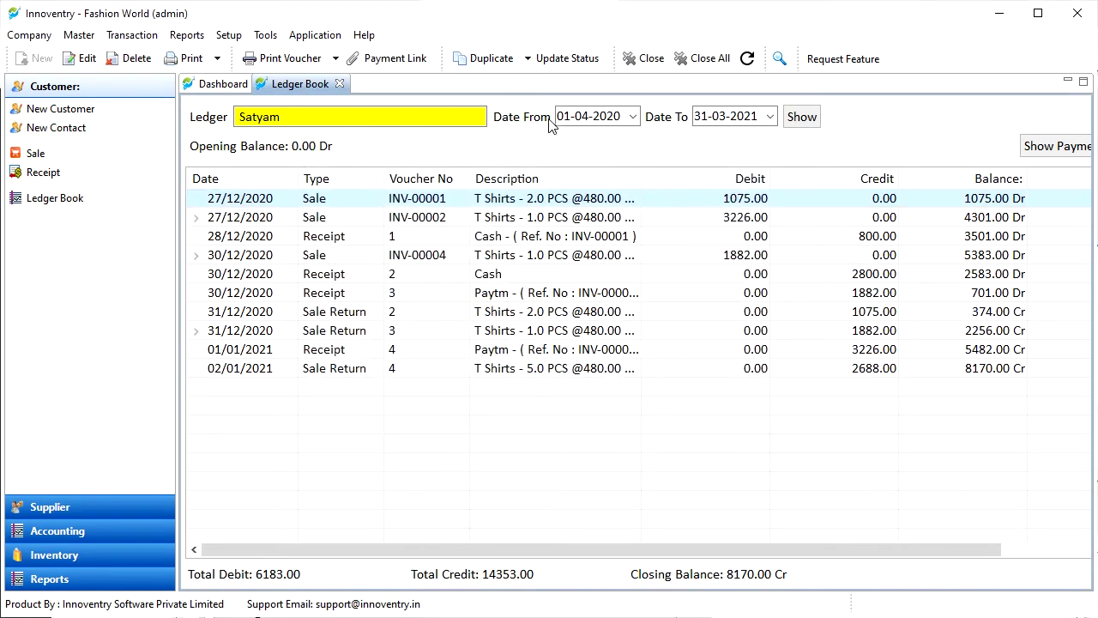
# Start duplicating the first sale voucher and cancel it, and display the other documents that can be created from it.
pyautogui.click(493, 59)
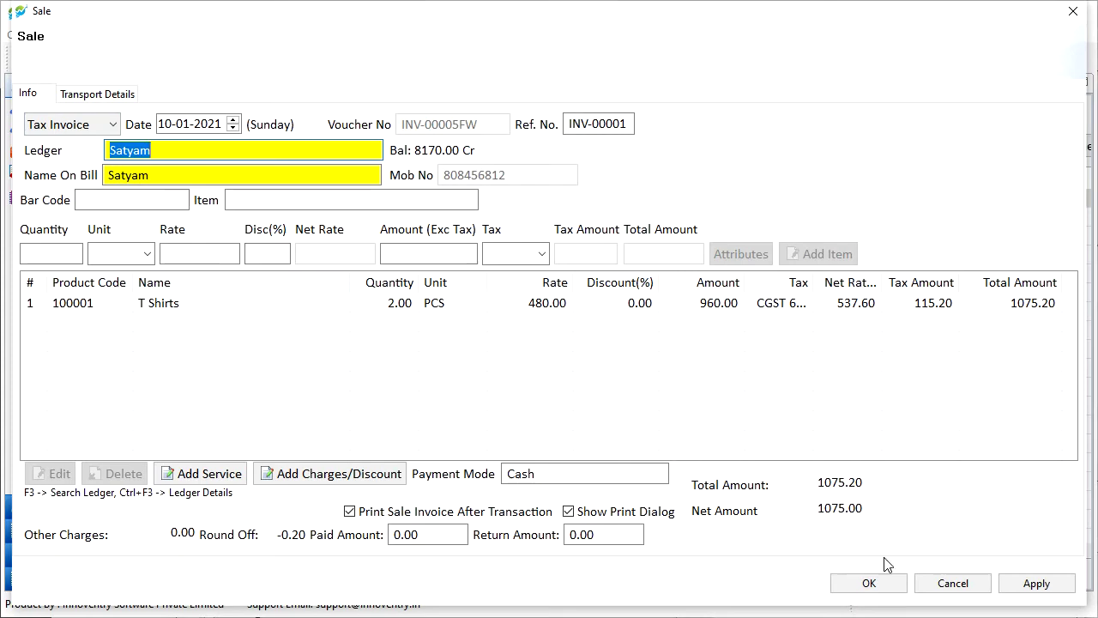
pyautogui.click(951, 587)
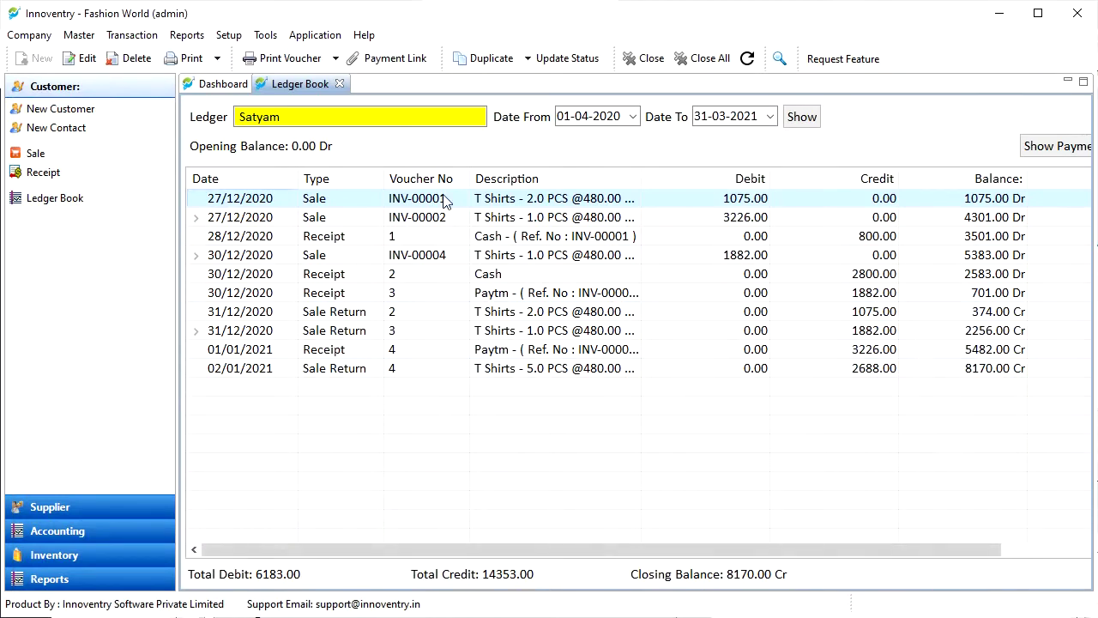
pyautogui.click(529, 66)
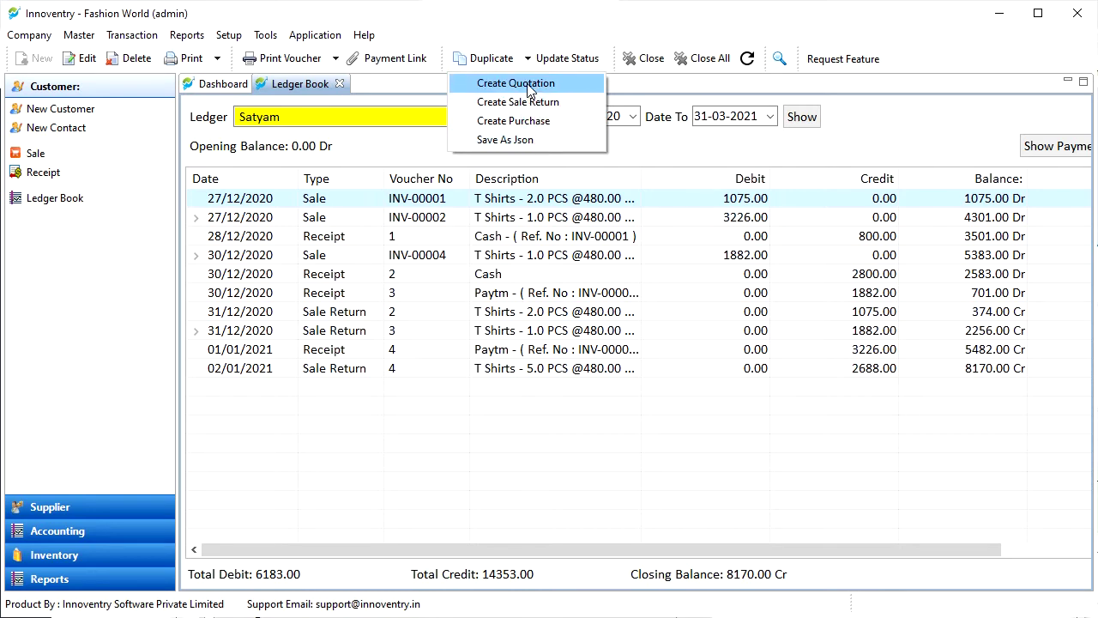
pyautogui.click(528, 58)
pyautogui.click(528, 58)
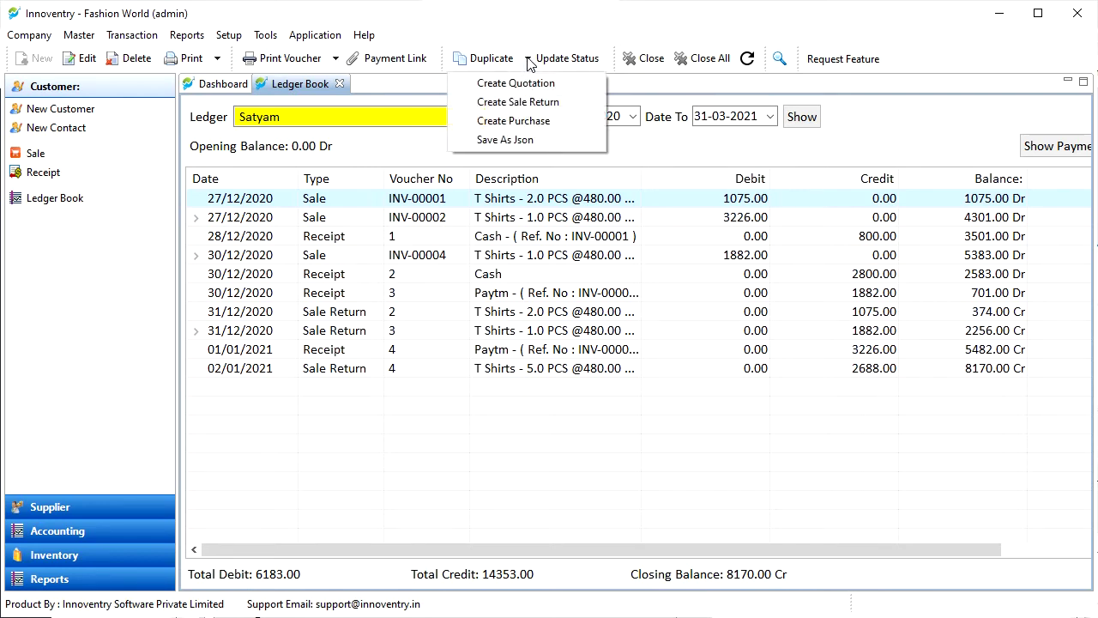
pyautogui.click(675, 155)
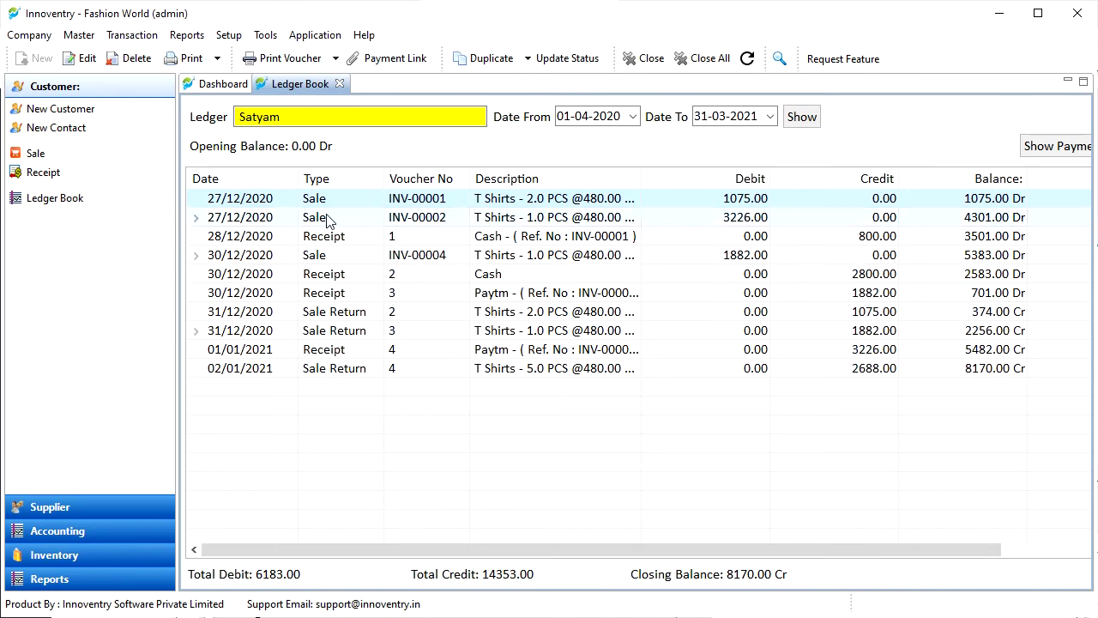
# Select the first sale entry, INV-00001, and show the payments received against it.
pyautogui.click(339, 237)
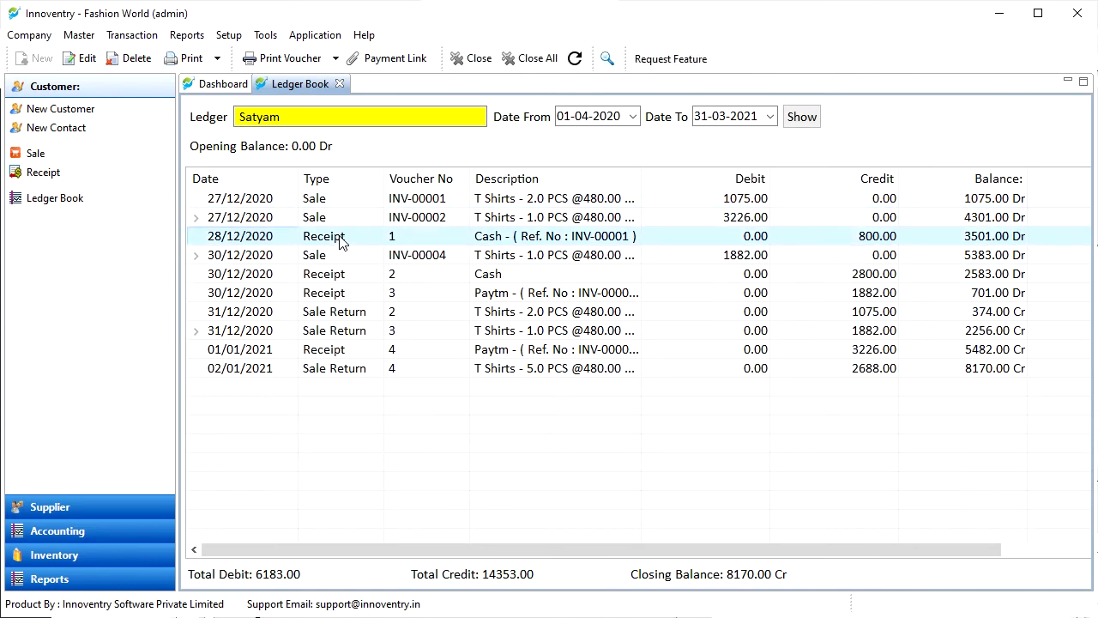
pyautogui.click(382, 202)
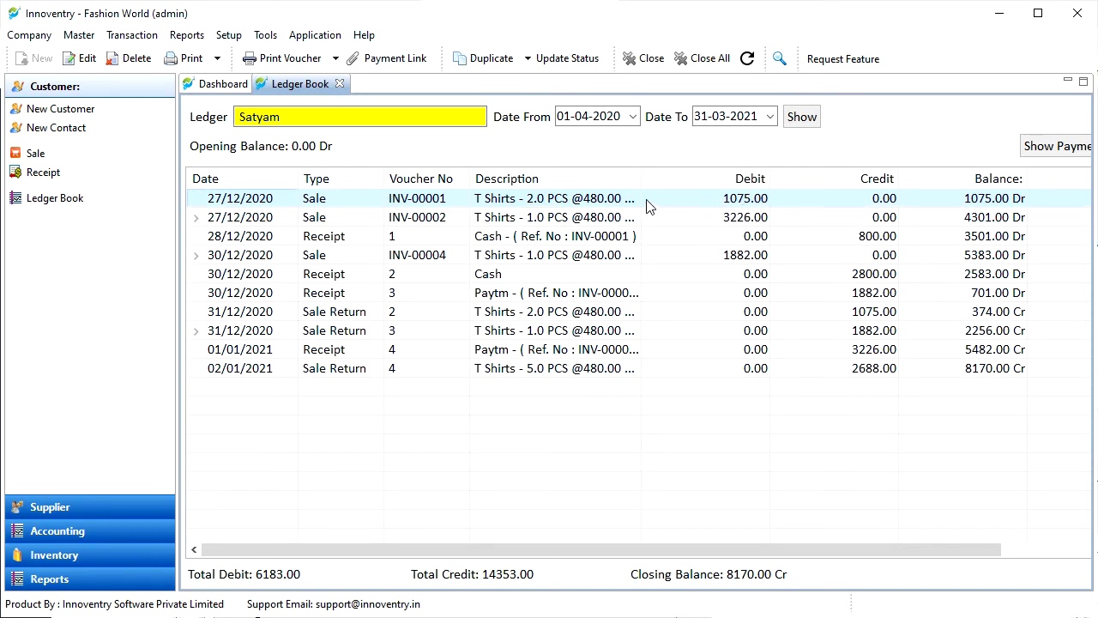
pyautogui.click(1071, 154)
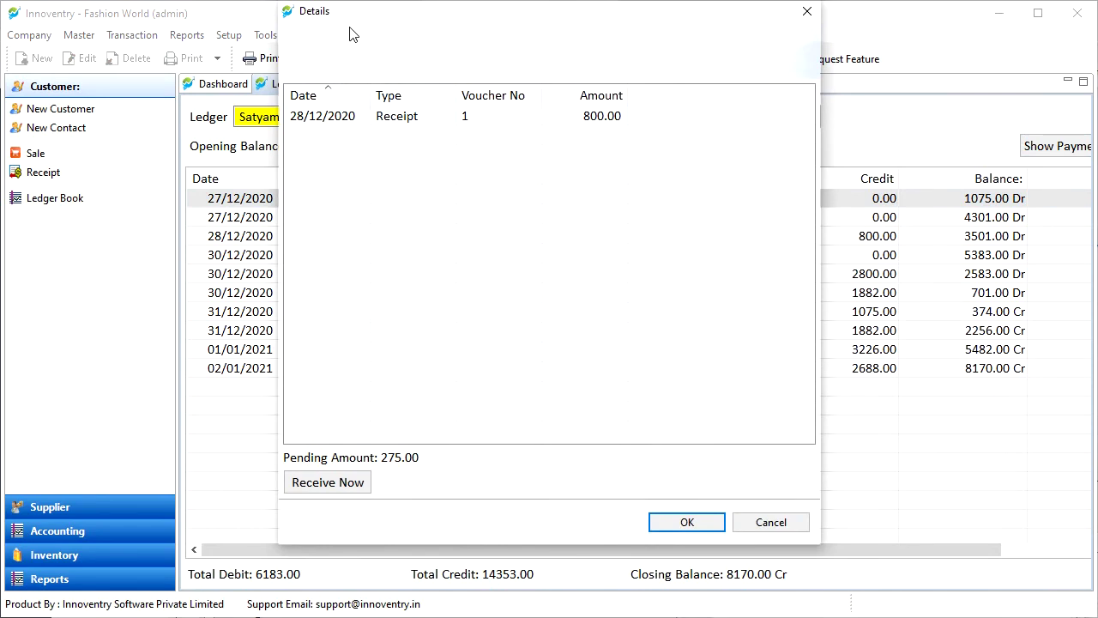
pyautogui.moveTo(346, 12); pyautogui.dragTo(346, 30)
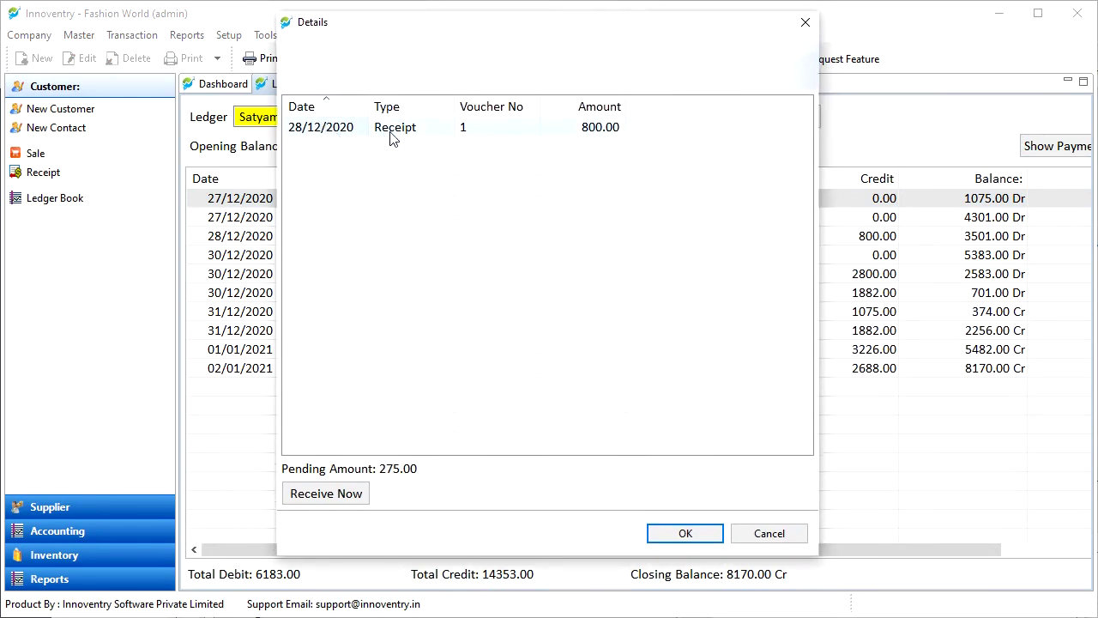
pyautogui.click(435, 137)
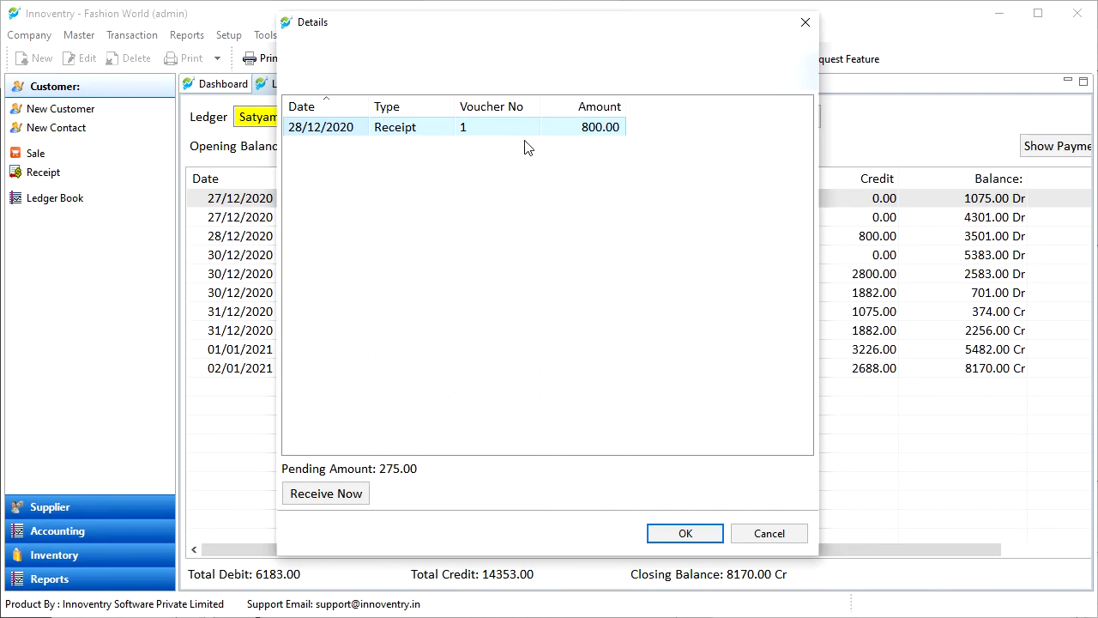
# Record a cash receipt of 275.00 for the sale's pending amount, refresh the ledger, and select the new receipt entry.
pyautogui.click(341, 497)
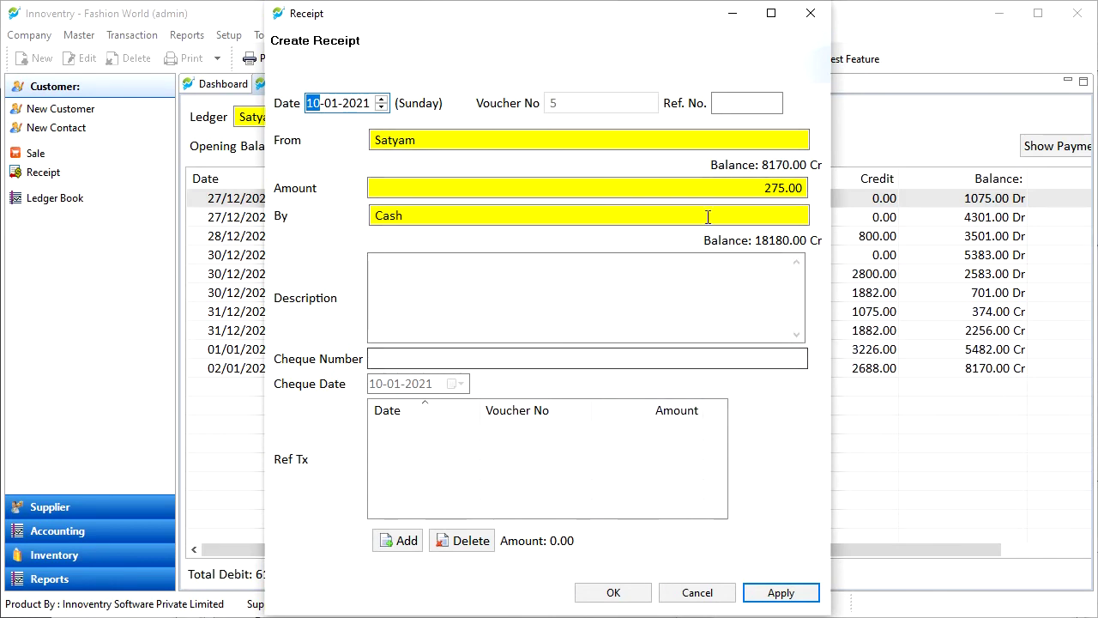
pyautogui.click(781, 190)
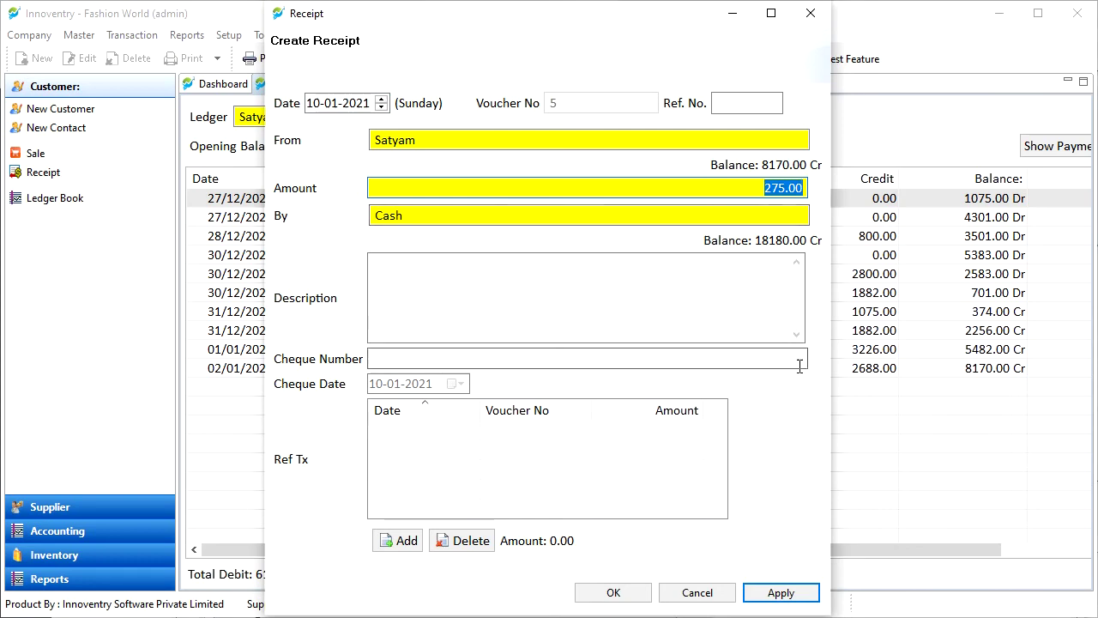
pyautogui.click(632, 596)
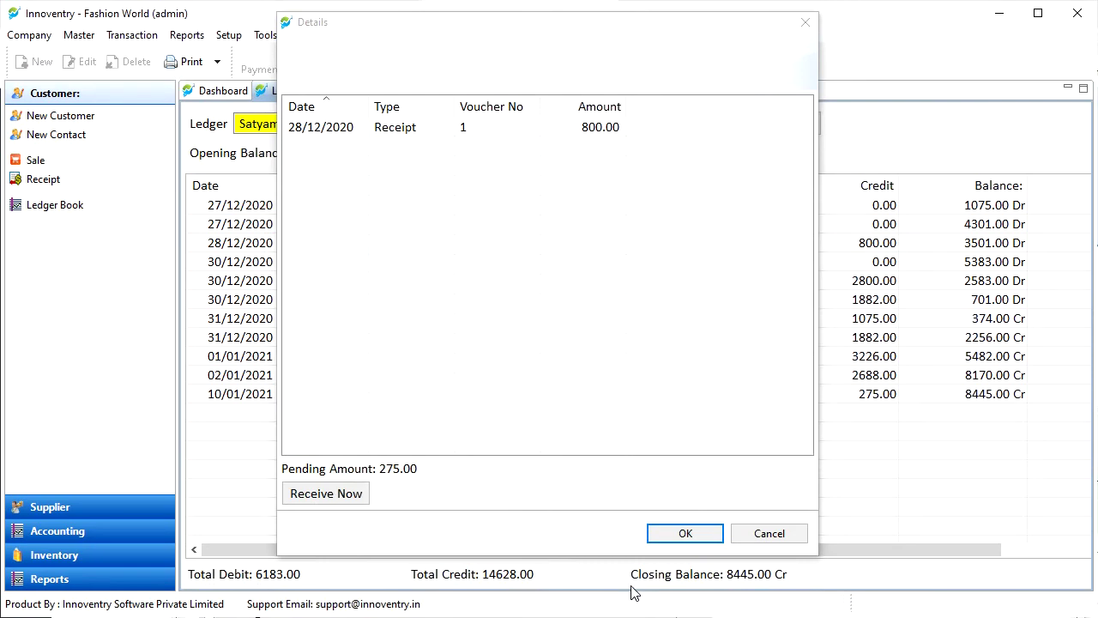
pyautogui.click(769, 533)
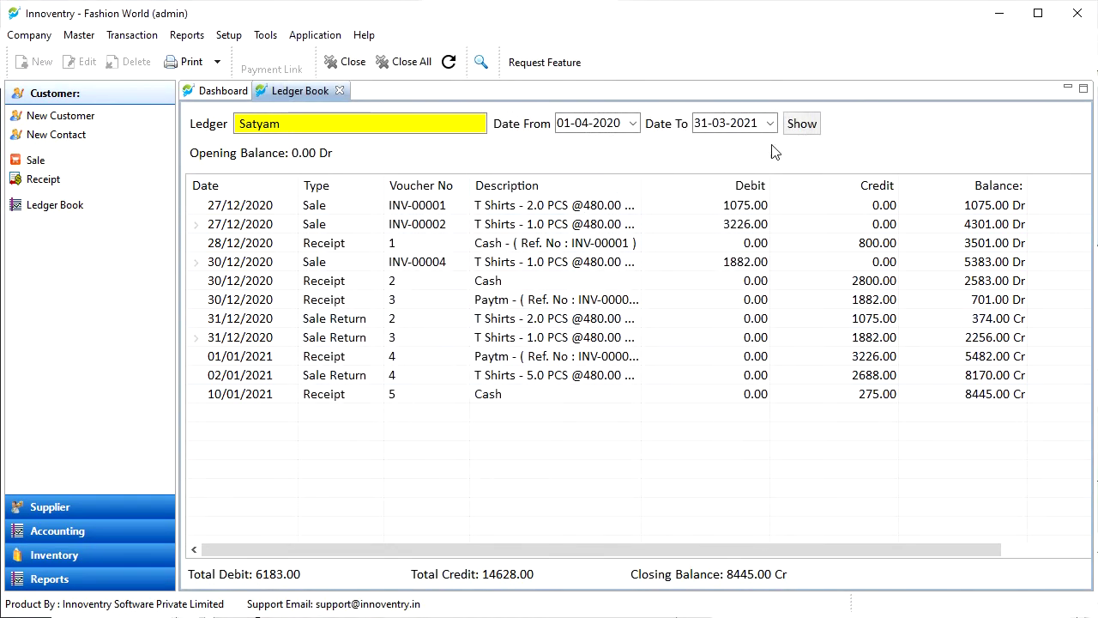
pyautogui.click(801, 127)
pyautogui.click(384, 399)
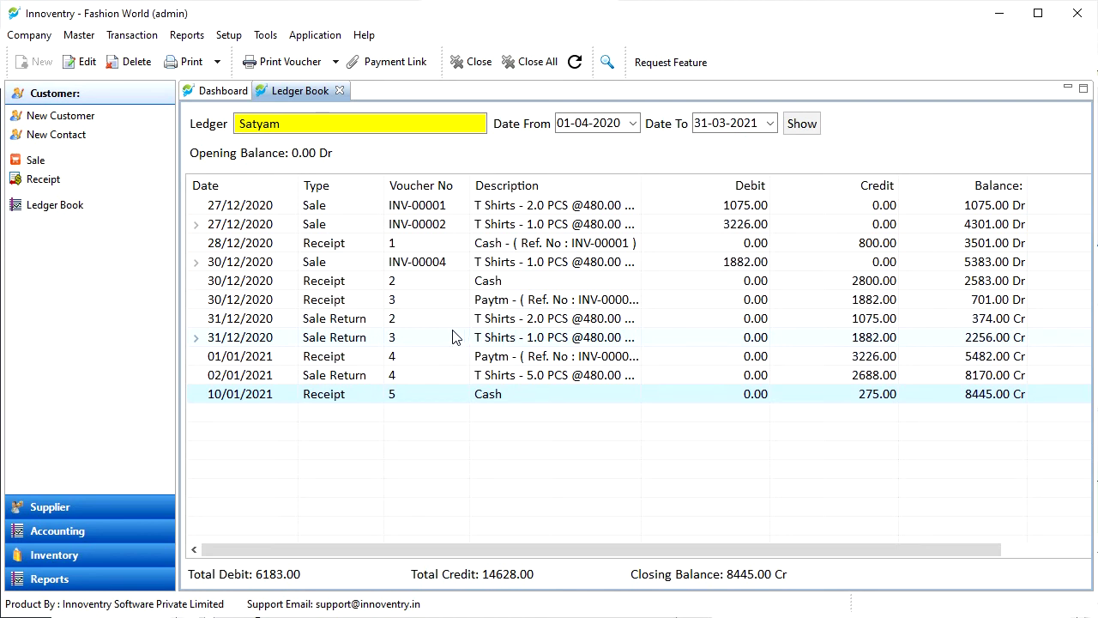
# Turn off Show Item Details in the Ledger Book settings, save and close them, and reload the customer's ledger.
pyautogui.click(229, 36)
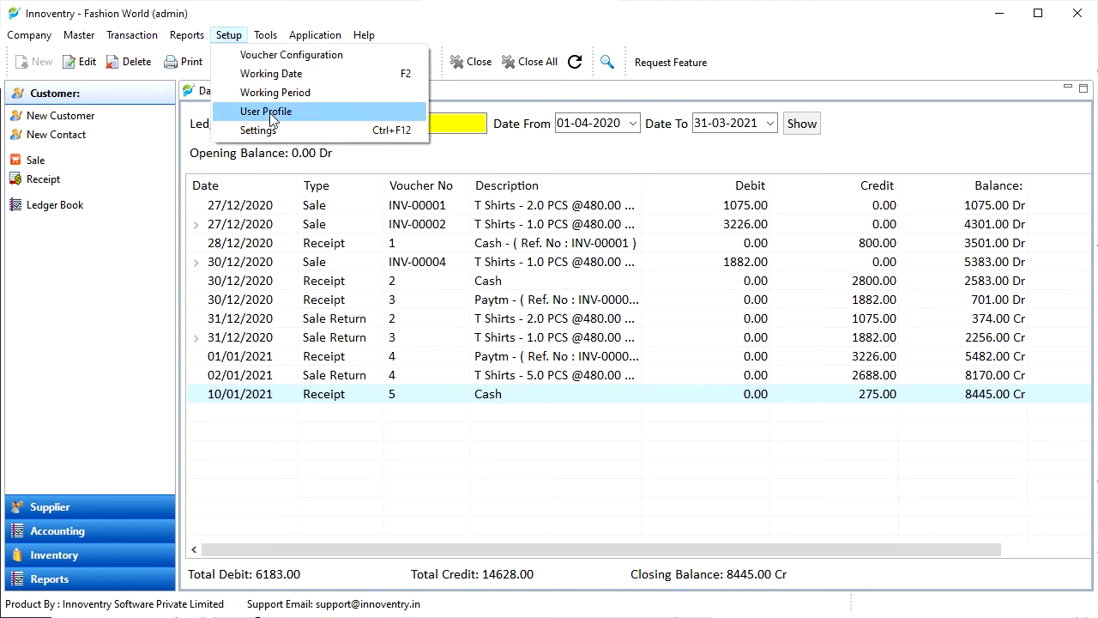
pyautogui.click(277, 129)
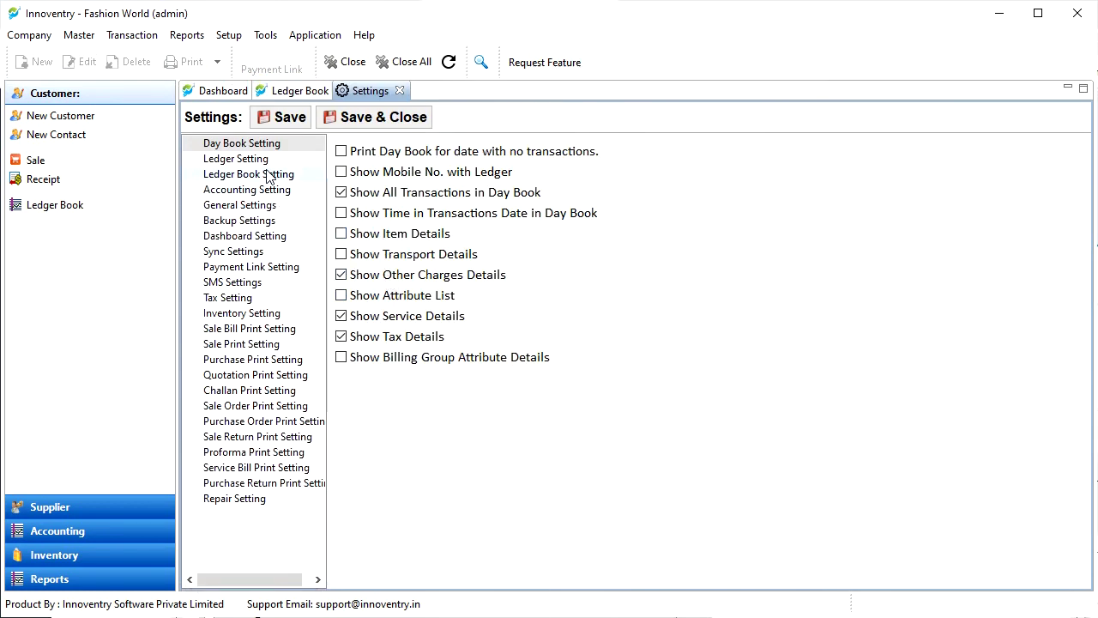
pyautogui.click(273, 174)
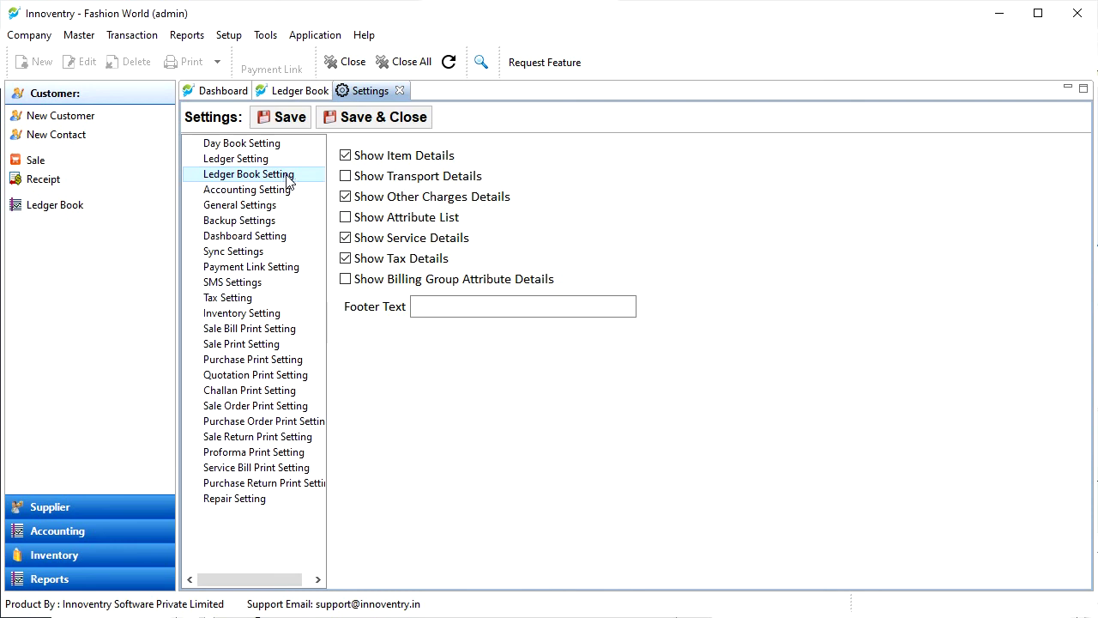
pyautogui.click(346, 160)
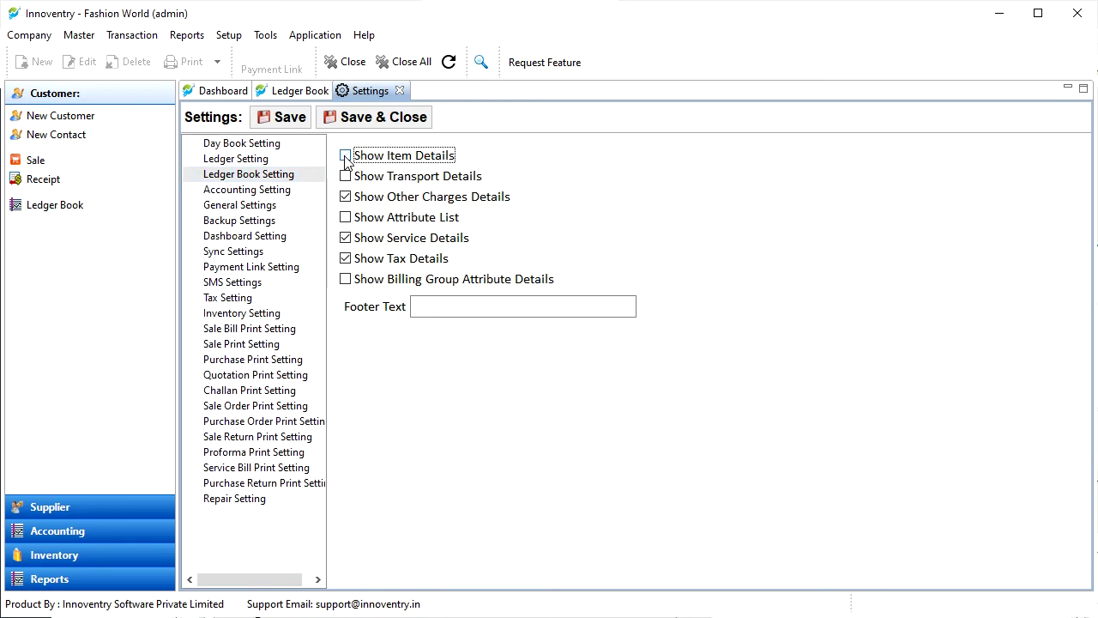
pyautogui.click(356, 126)
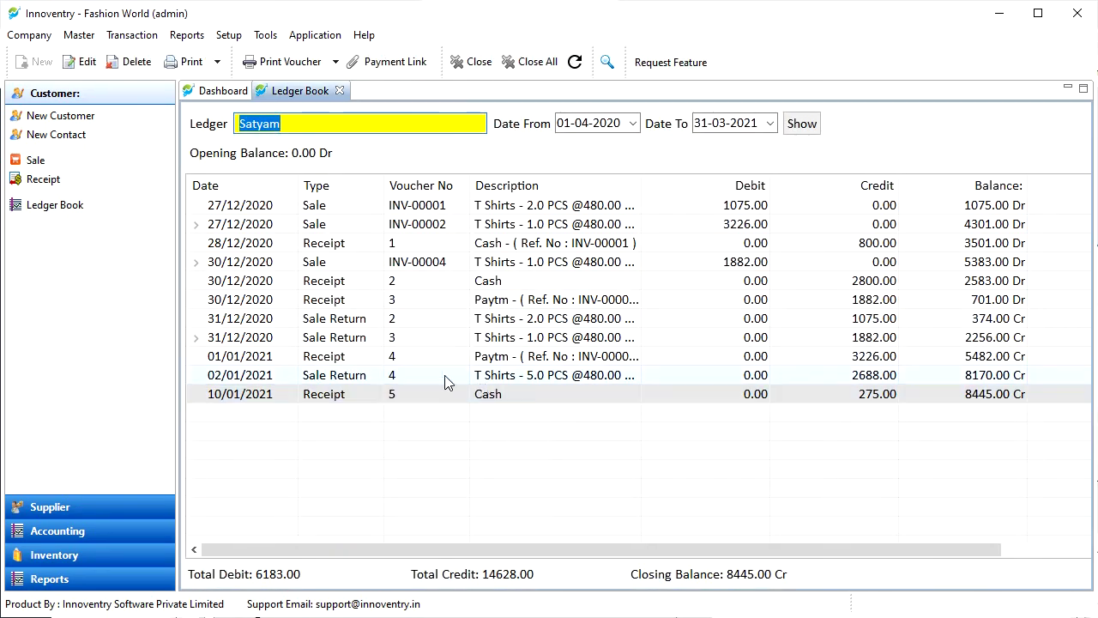
pyautogui.click(802, 124)
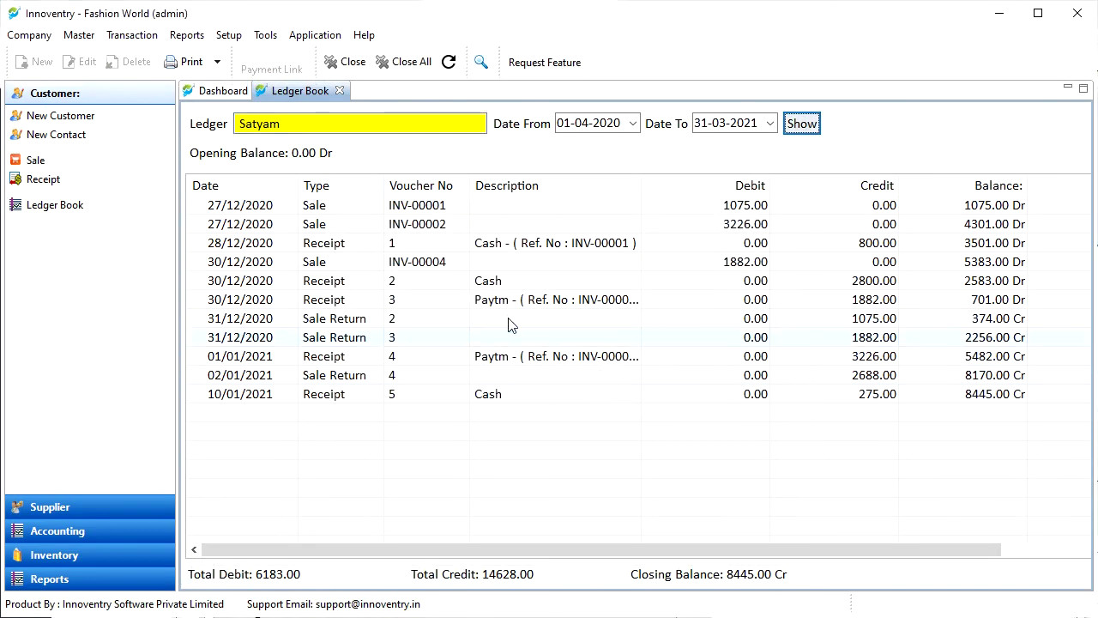